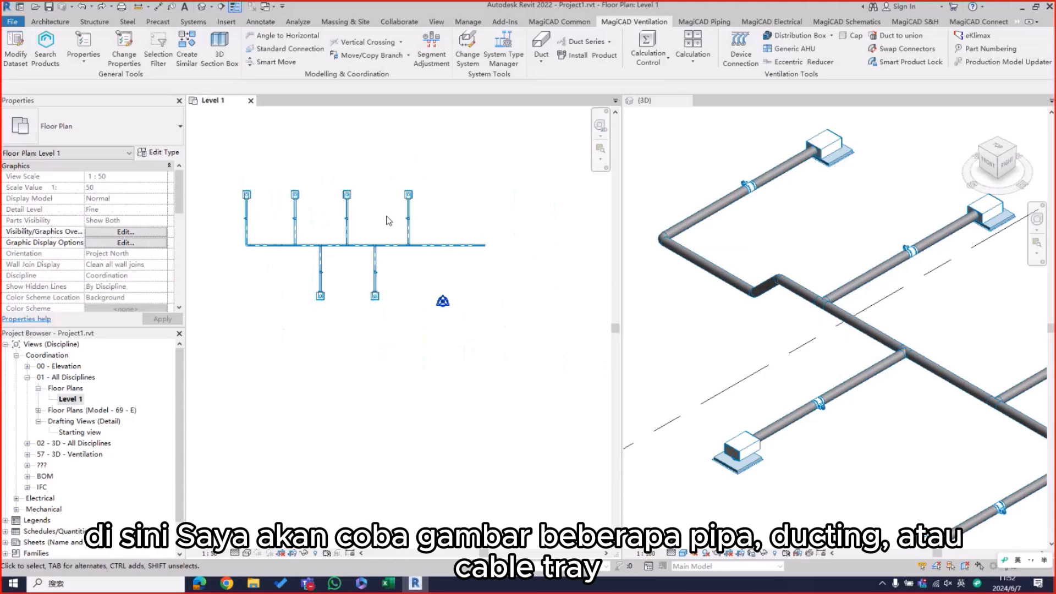
Step: Draw a 150 mm steel pipe about 5600 mm long across the main duct's open end, at 2500 mm middle elevation
click(227, 22)
click(193, 21)
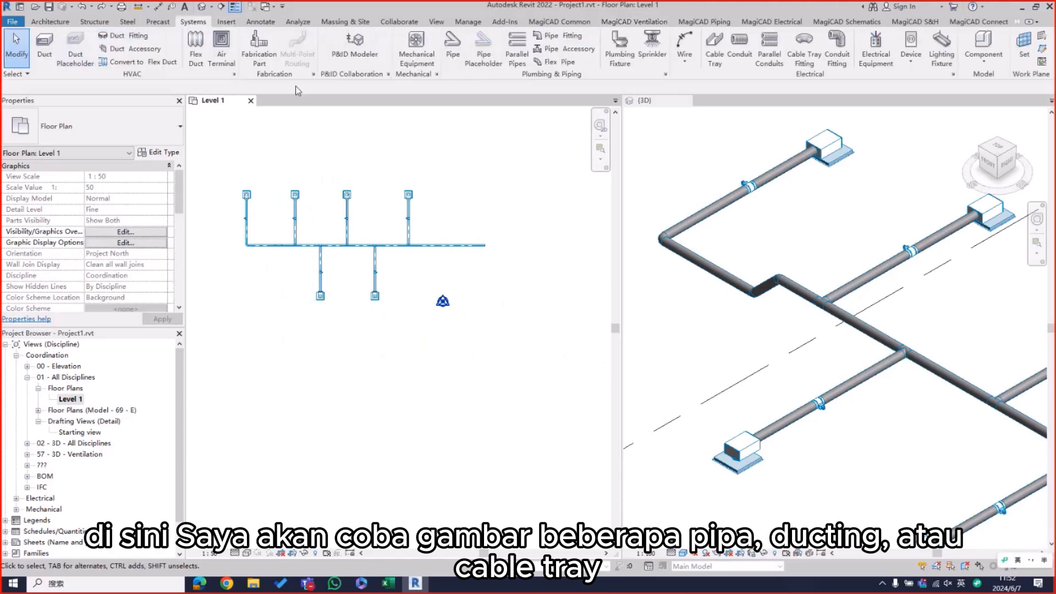
click(453, 53)
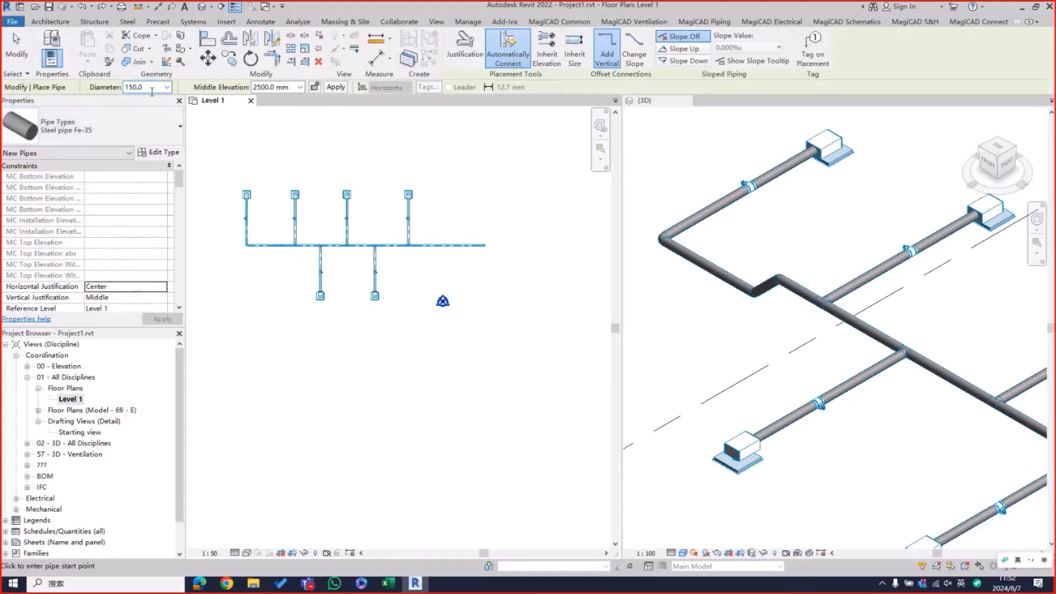
scroll(446, 227, up, 3)
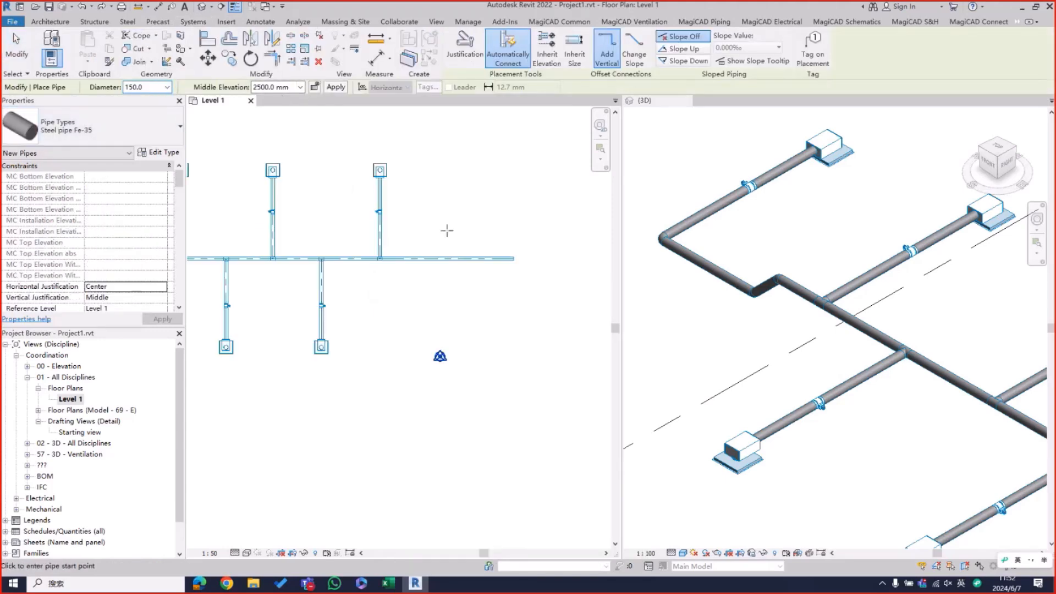
click(426, 203)
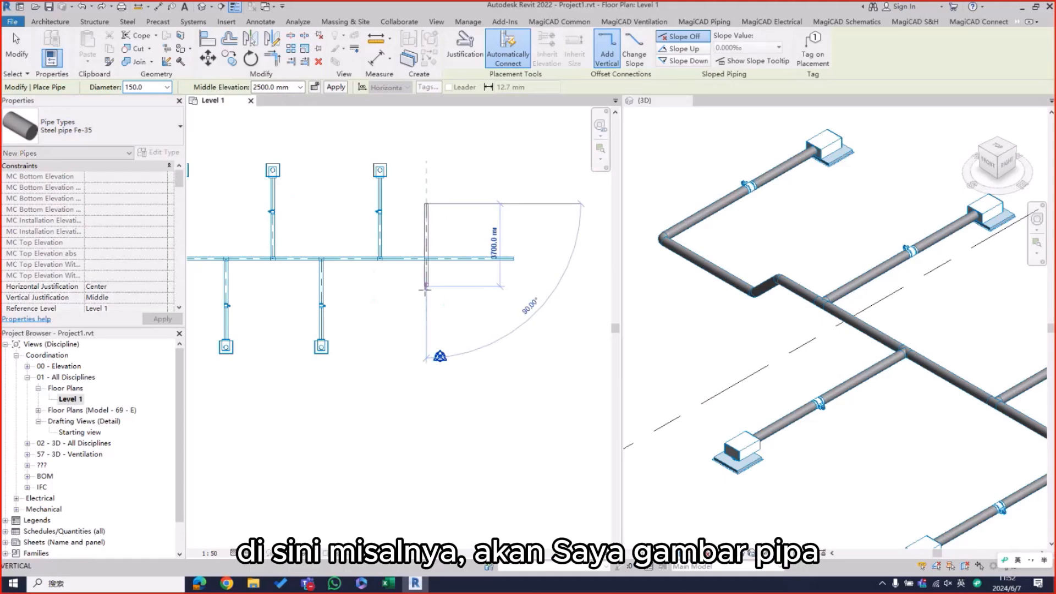
right_click(480, 201)
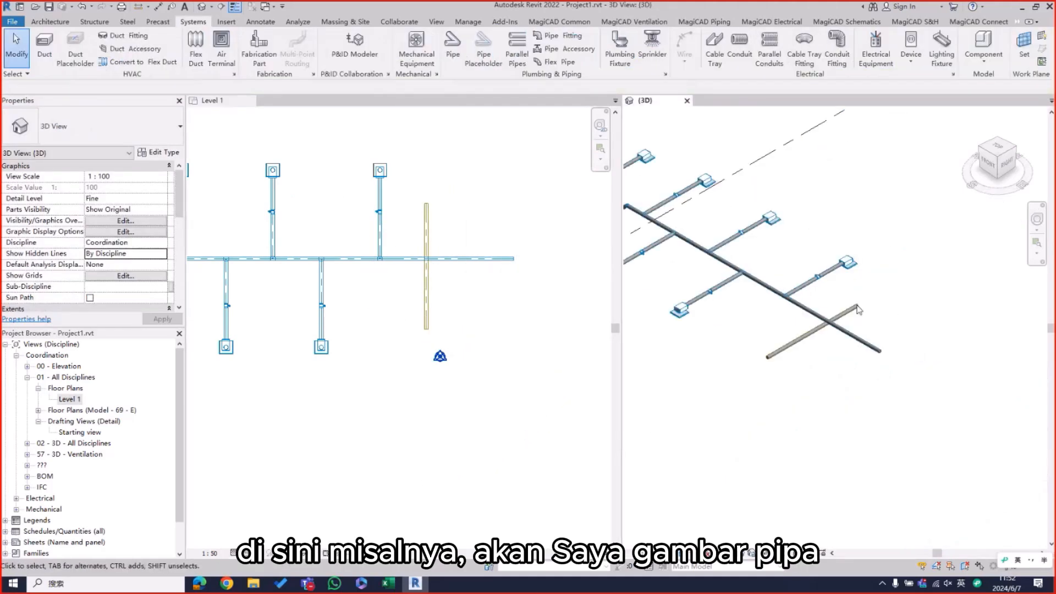
Step: Check the main duct's elevation and set the new pipe's middle elevation to 3200 mm
scroll(856, 311, up, 6)
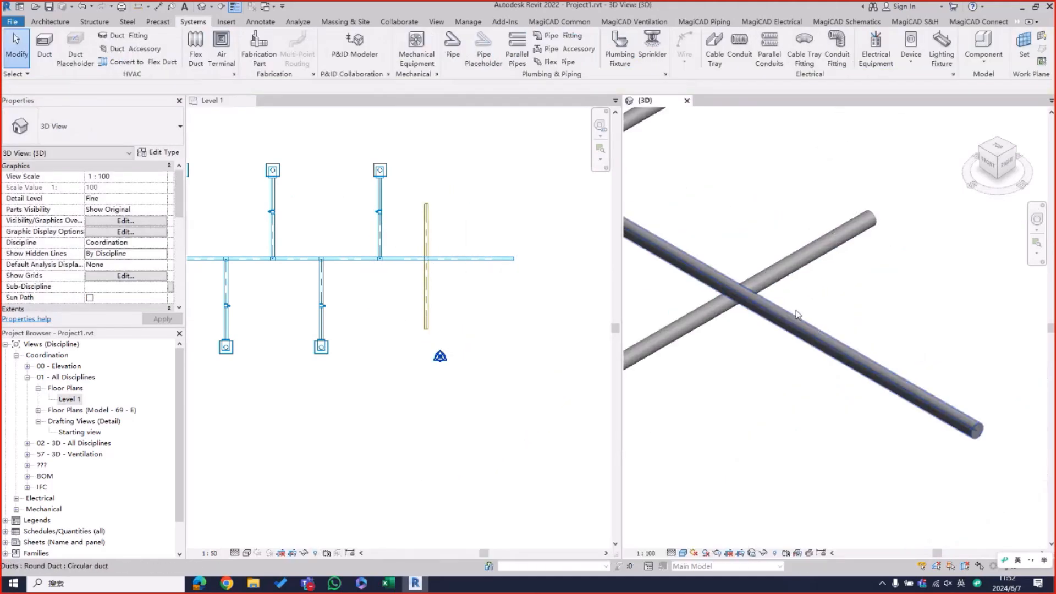
middle_drag(797, 315, 1002, 326)
click(894, 336)
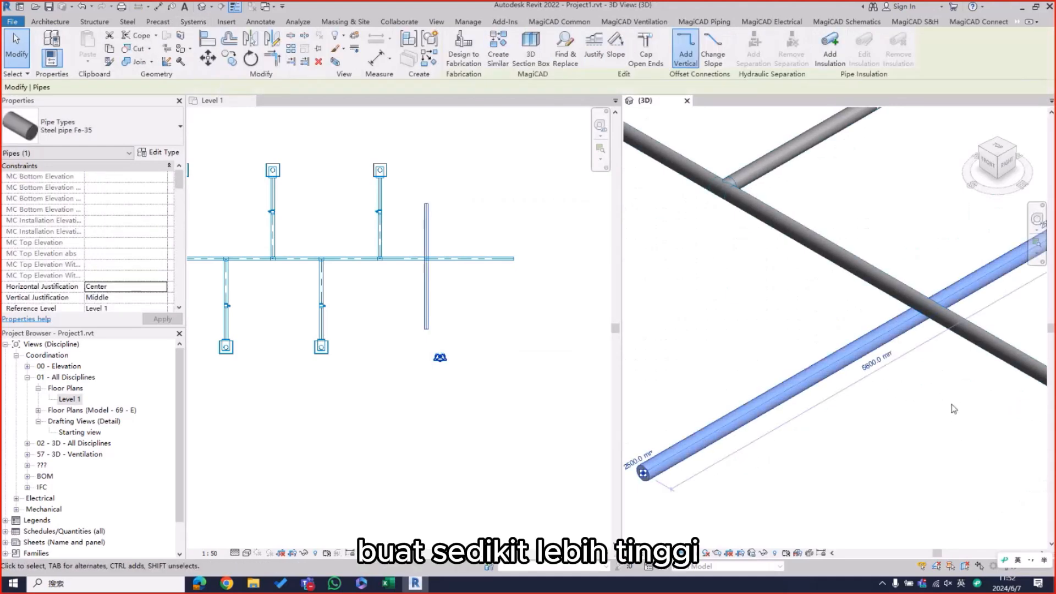
shift+middle_drag(894, 336, 586, 351)
click(586, 351)
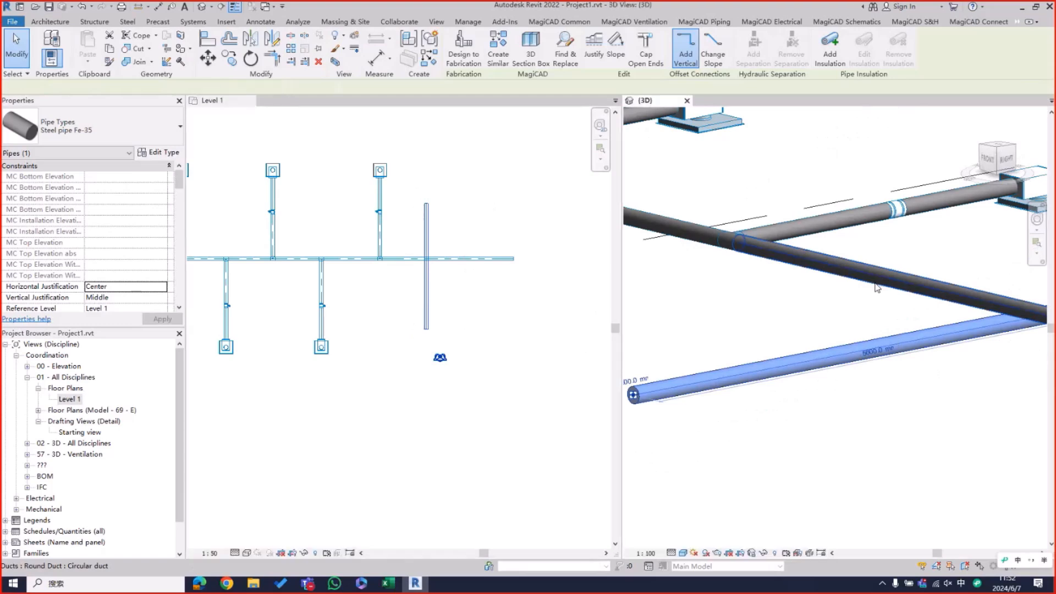
click(427, 280)
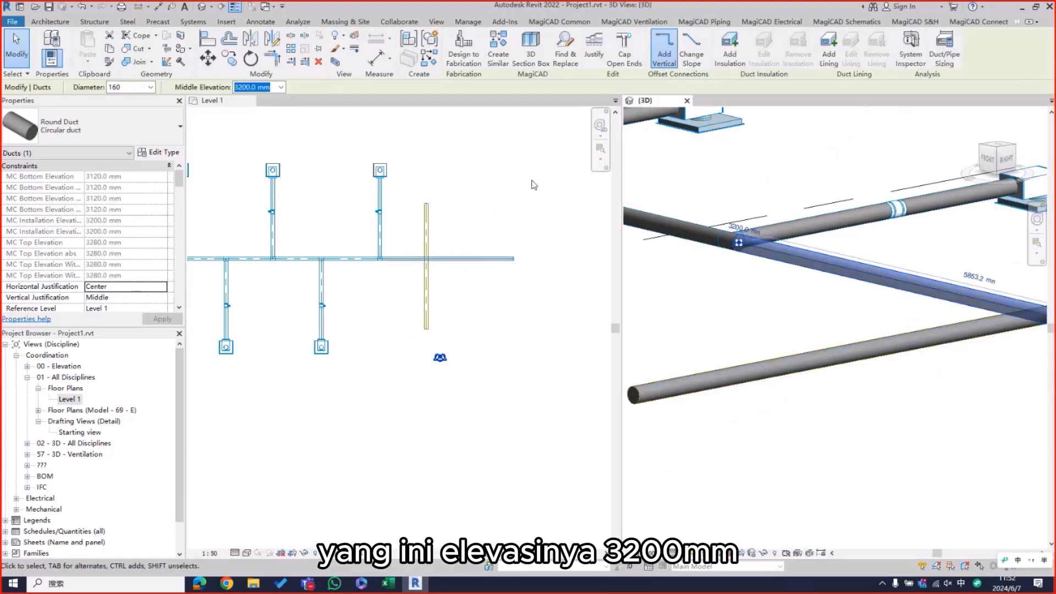
click(428, 282)
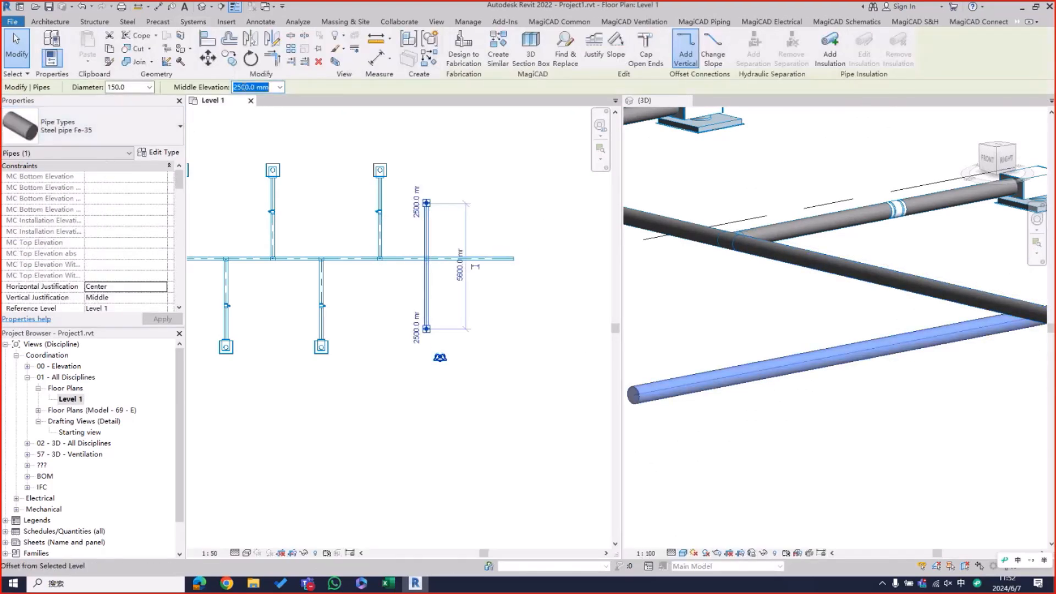
click(244, 88)
drag(242, 88, 215, 88)
text(32)
key(Return)
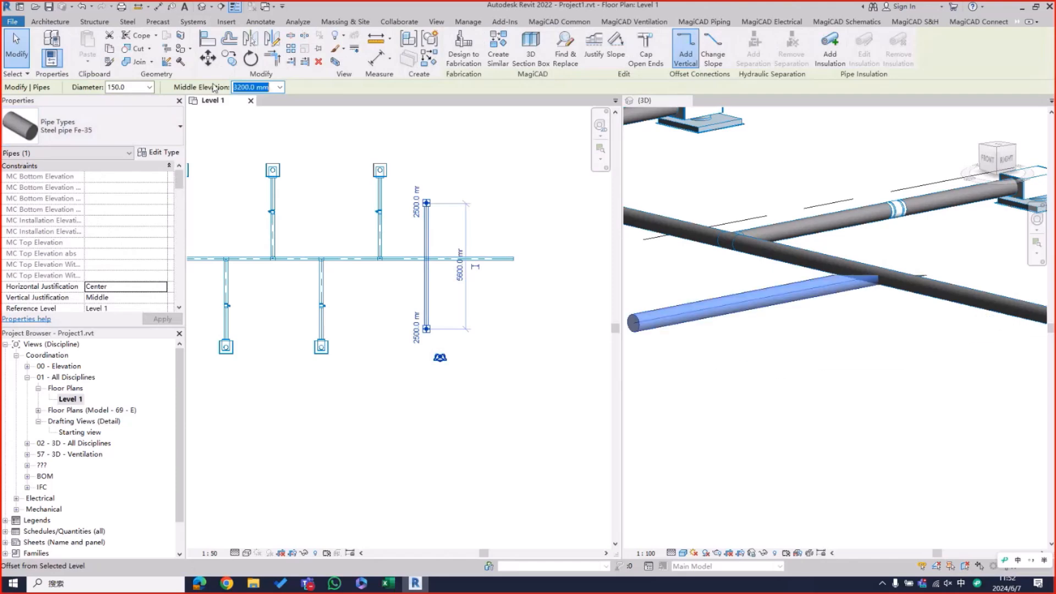
click(851, 179)
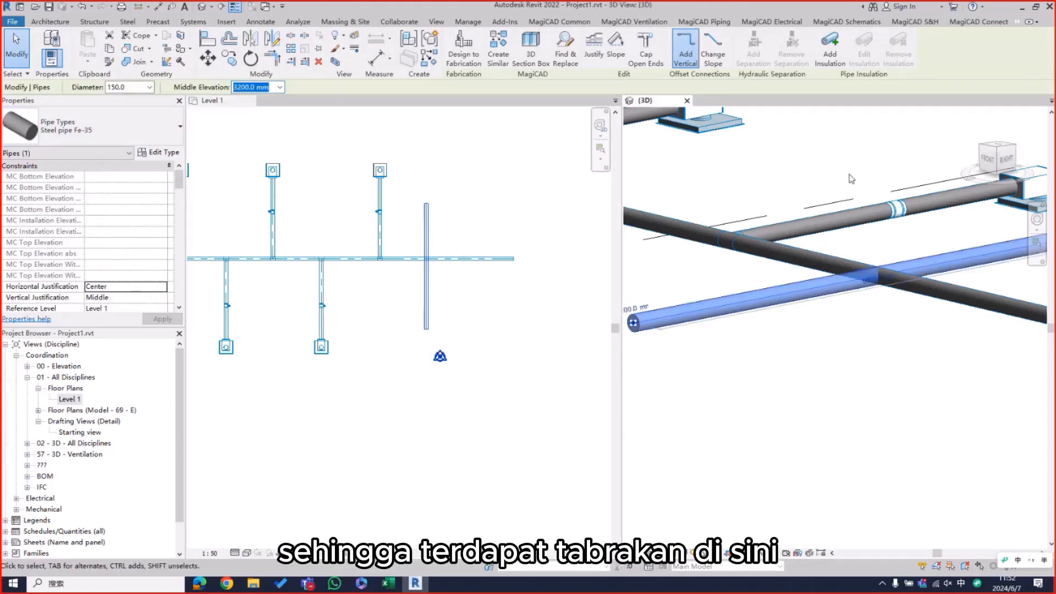
click(852, 179)
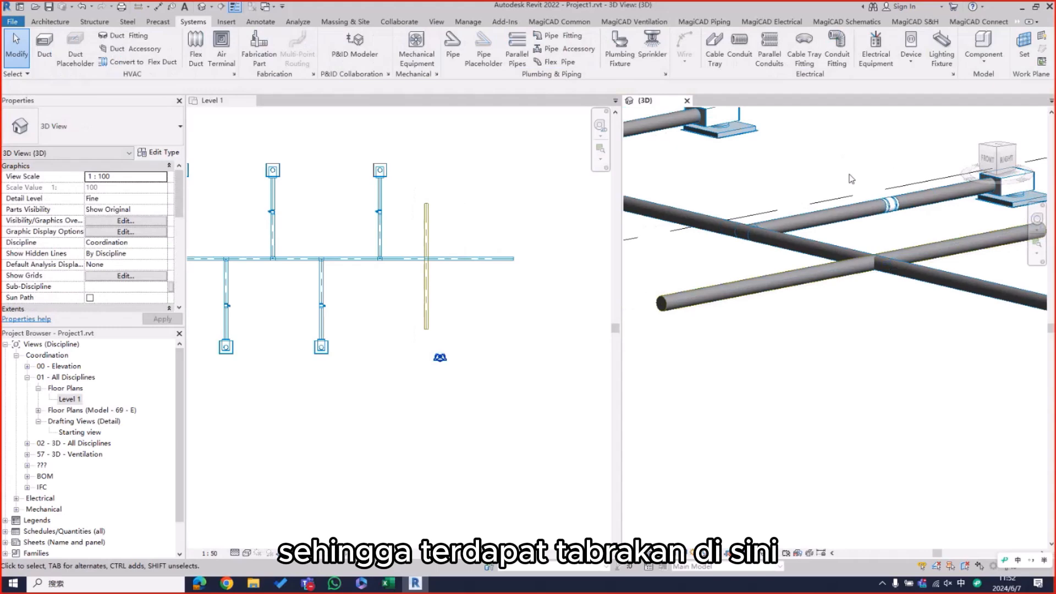
Step: Copy the pipe twice towards the duct's open end at about 500 mm spacing, using the multiple copy option
click(448, 176)
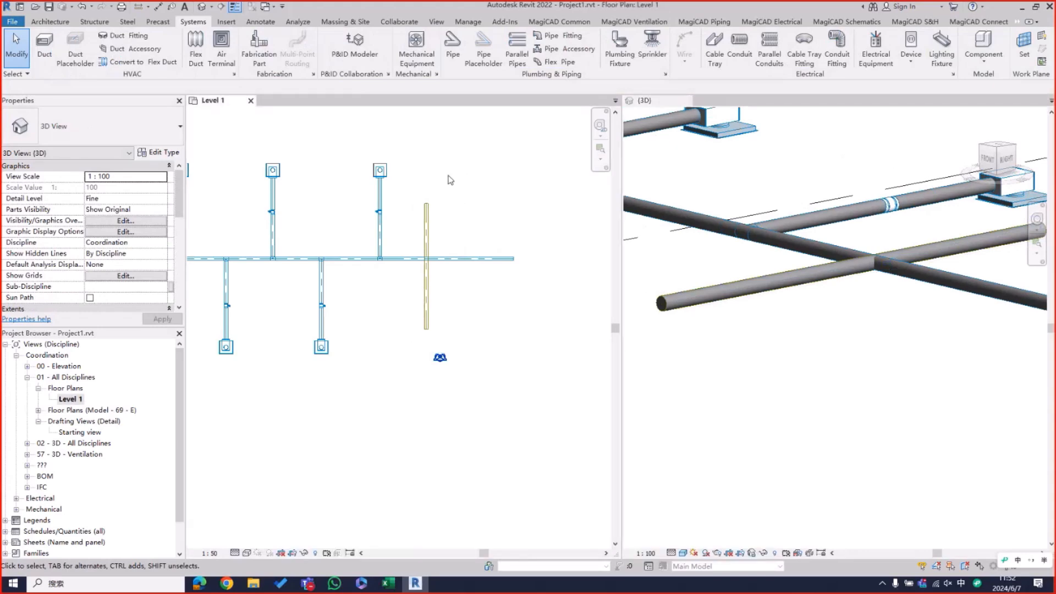
click(428, 213)
click(229, 57)
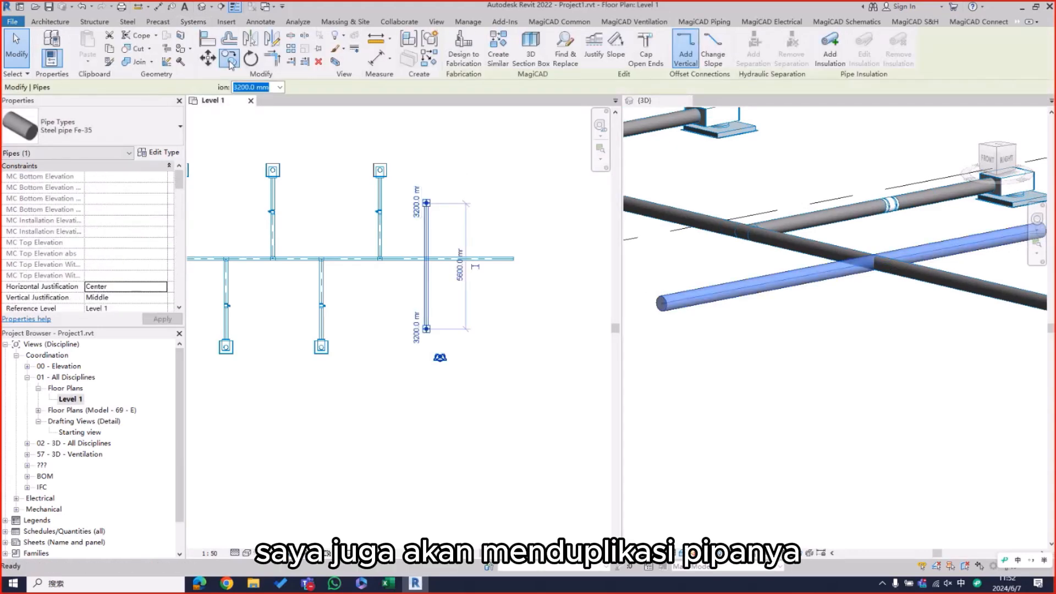
click(430, 219)
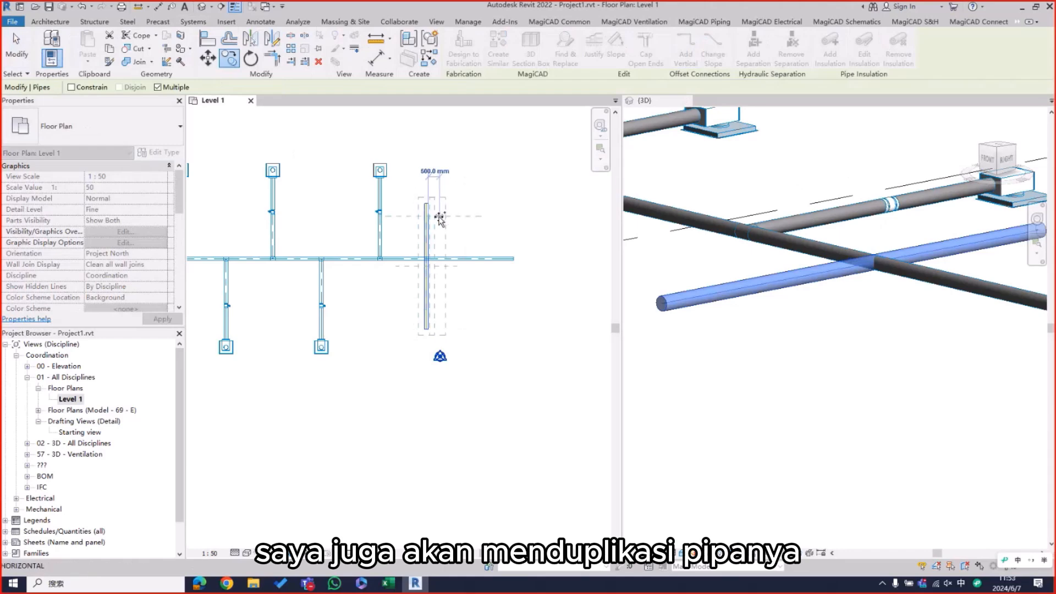
click(441, 218)
click(452, 219)
right_click(496, 200)
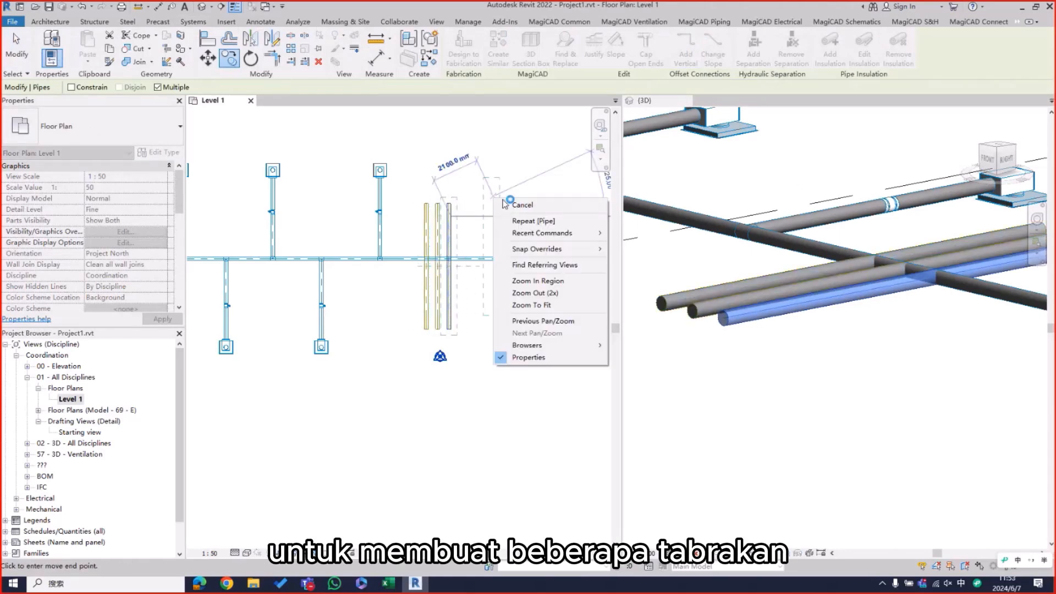
click(521, 204)
key(Escape)
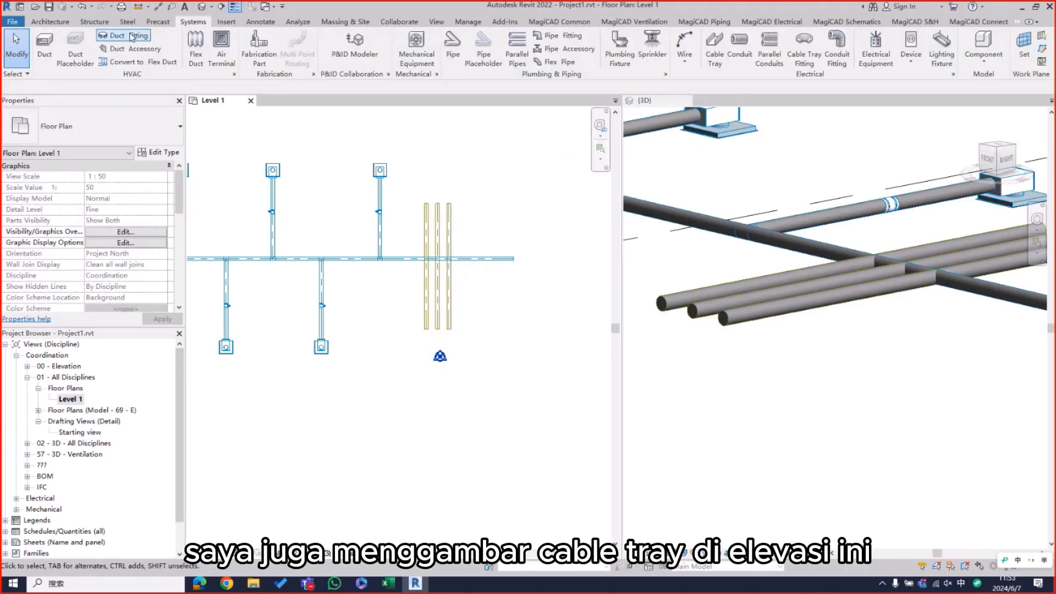
Step: Draw a 300 x 100 mm cable tray about 5300 mm long beside the pipes, crossing the duct at 3500 mm elevation
click(707, 51)
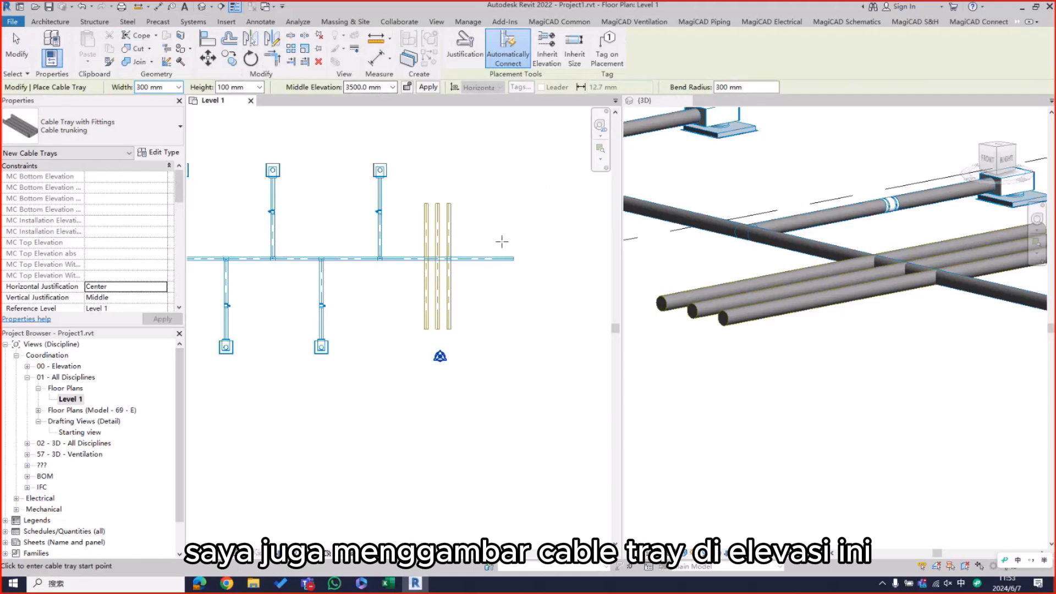
click(467, 206)
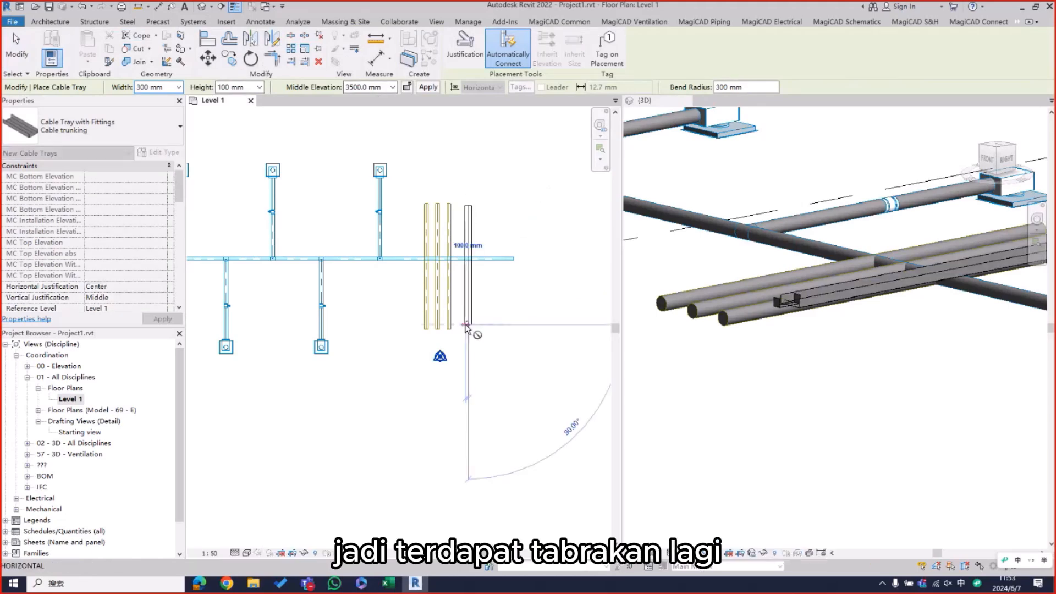
click(467, 328)
key(Escape)
key(Escape)
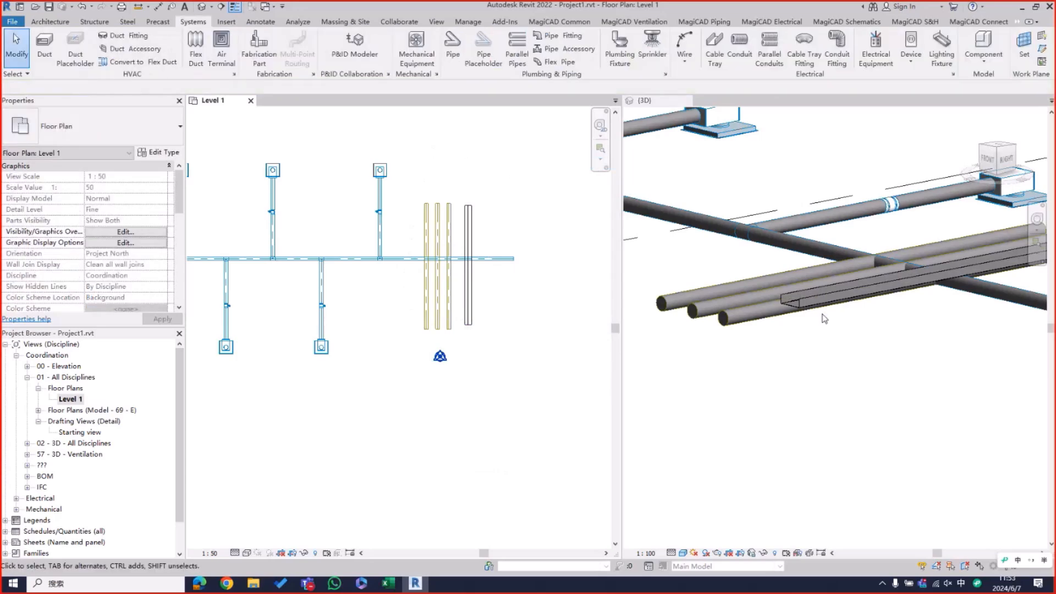
Step: Set the cable tray's middle elevation to 3200 mm and inspect its crossing with the duct in 3D
middle_drag(824, 319, 723, 284)
click(863, 243)
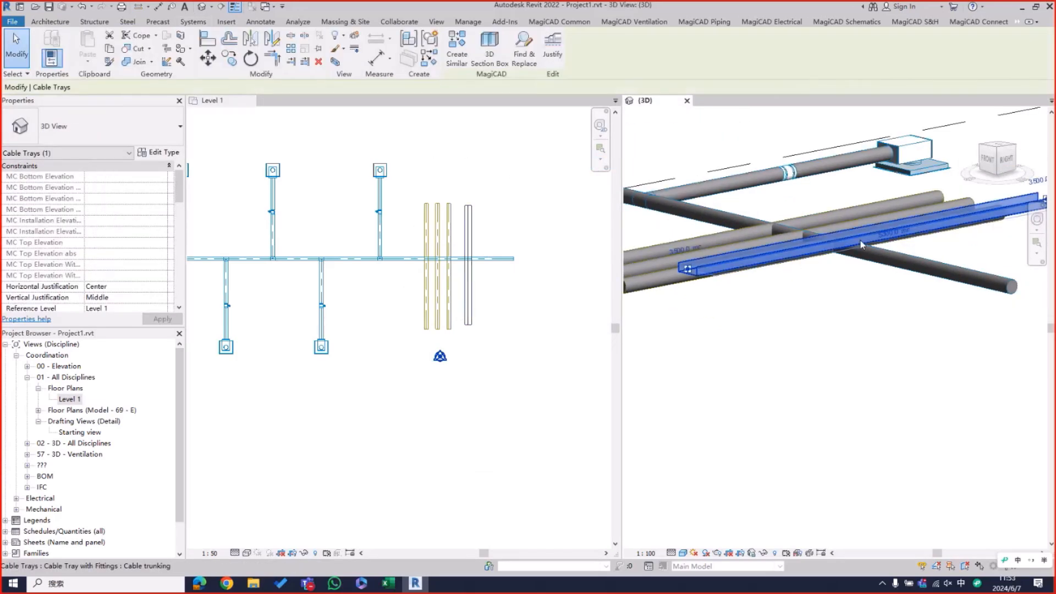
shift+middle_drag(824, 337, 822, 309)
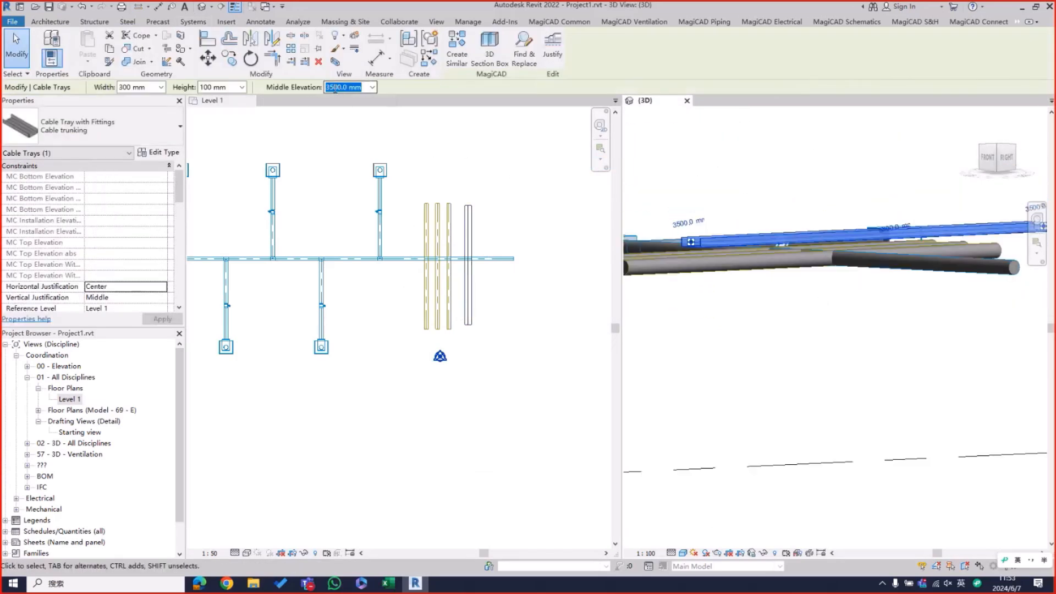
click(485, 242)
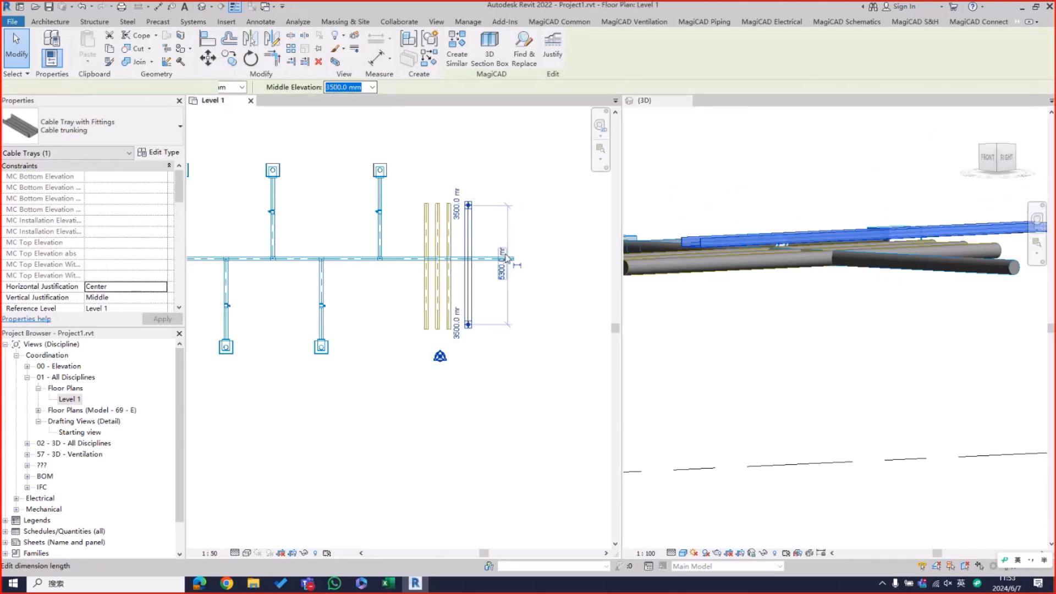
key(Escape)
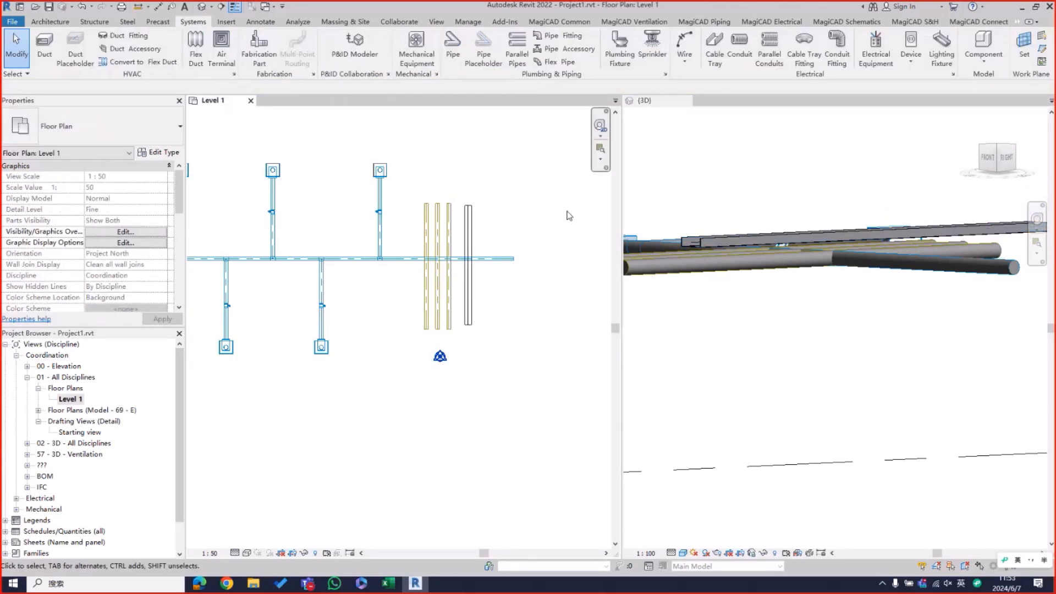
click(503, 260)
click(521, 167)
click(471, 222)
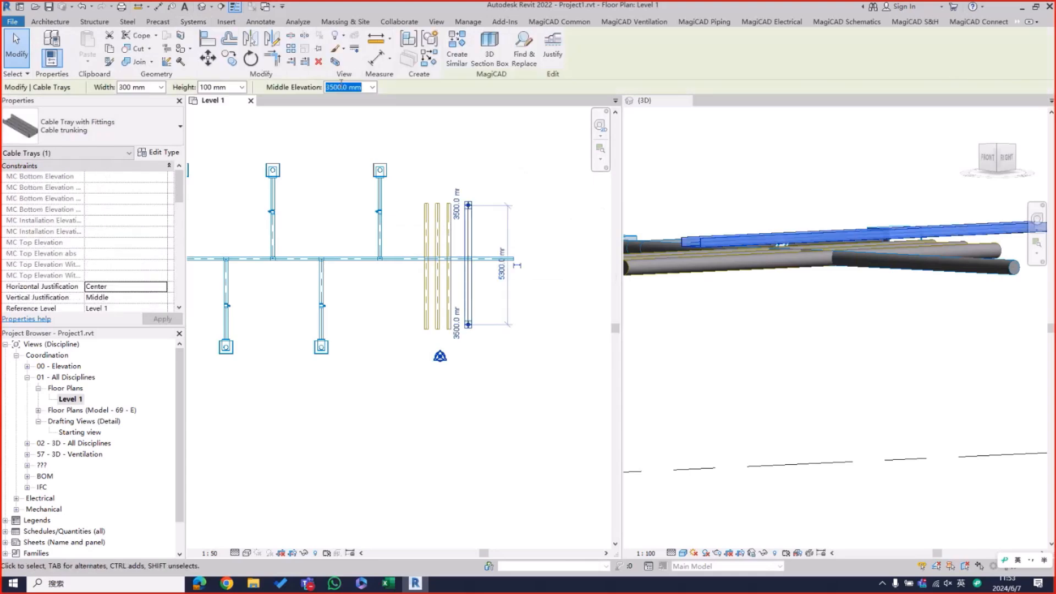
click(333, 87)
key(Delete)
text(2)
key(Return)
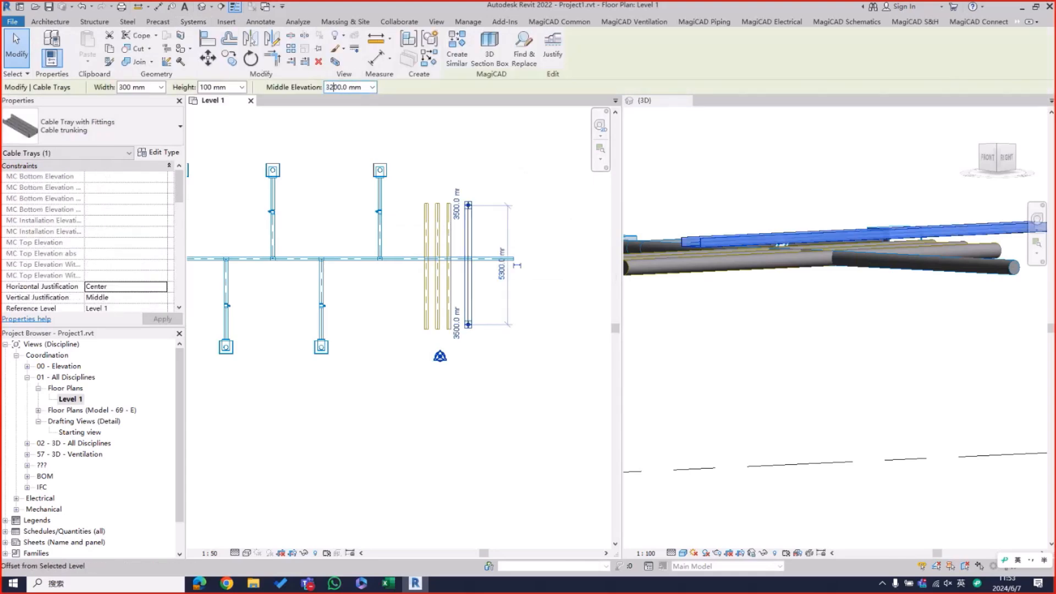
click(866, 149)
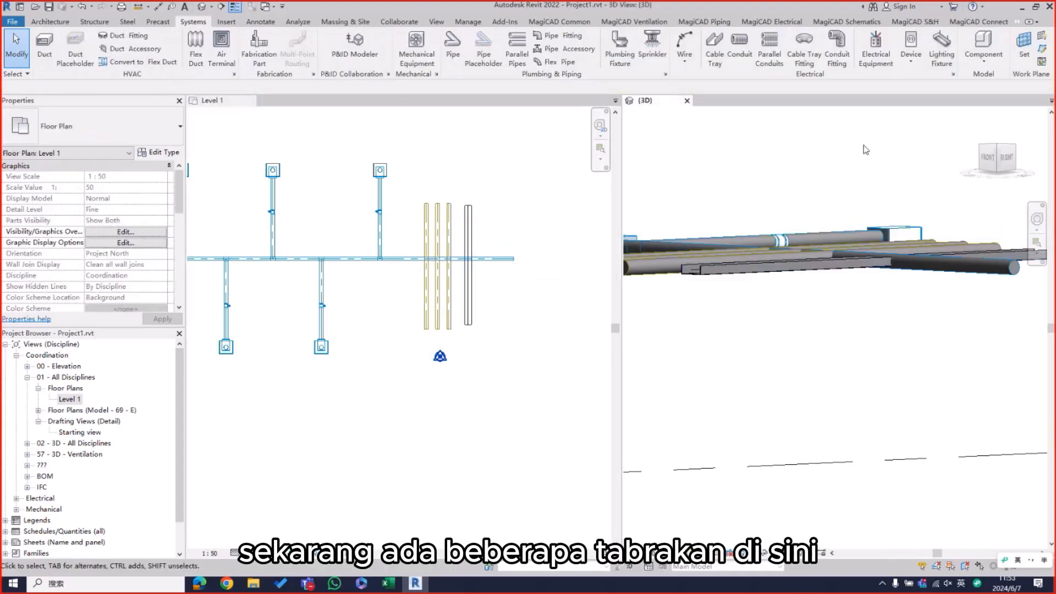
shift+middle_drag(854, 186, 911, 239)
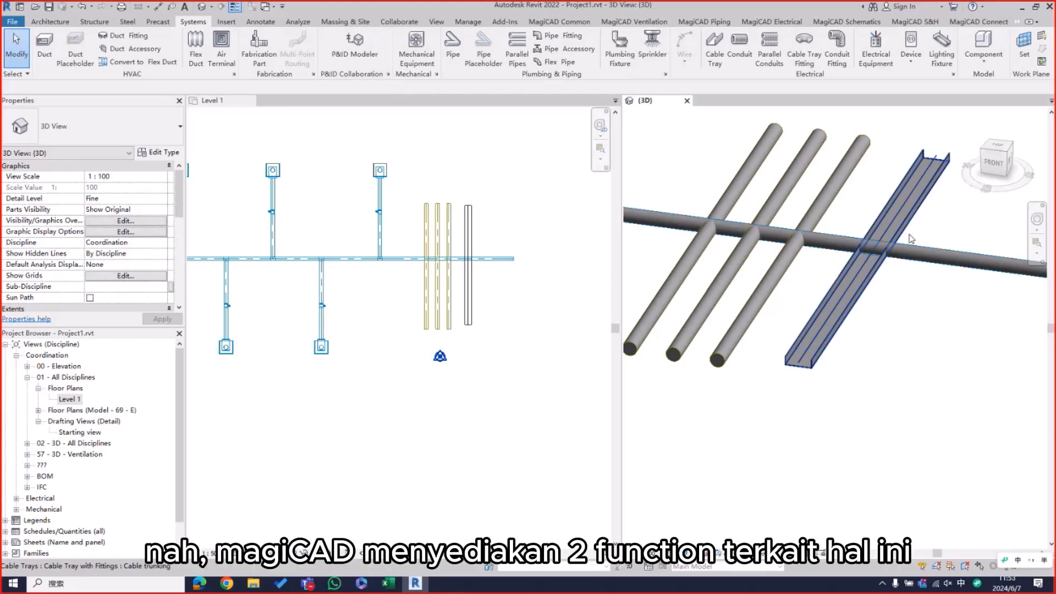
Step: Open the Clash Settings from the MagiCAD Common tools
click(520, 160)
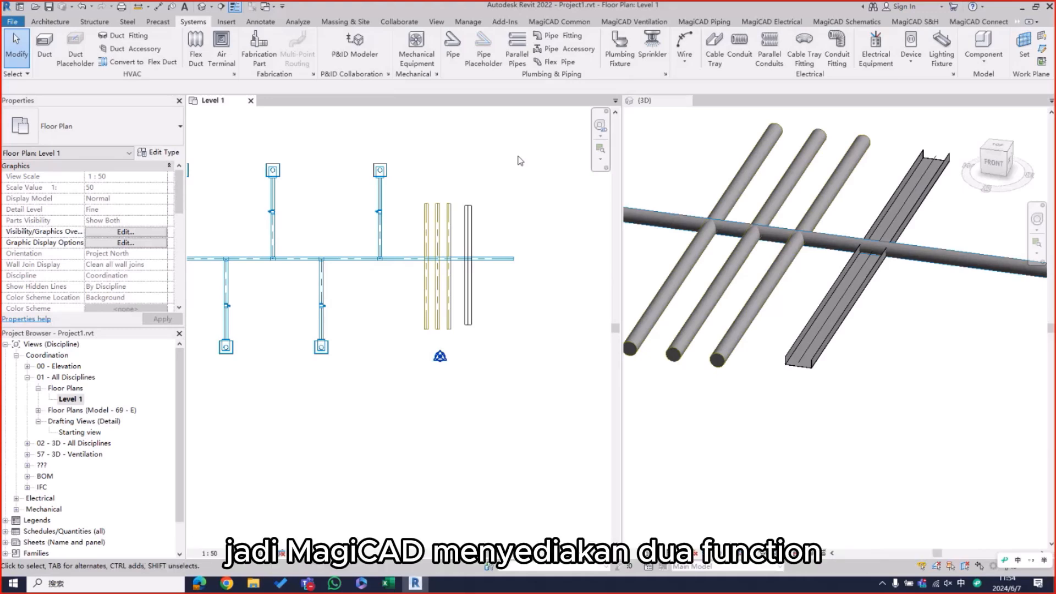
click(562, 22)
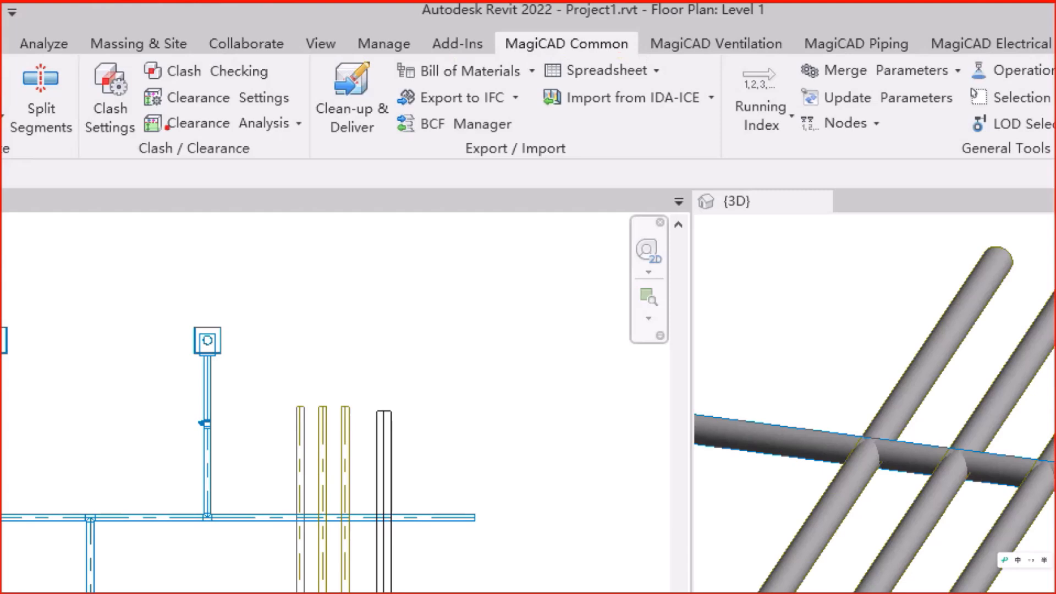
mouse_move(86, 142)
mouse_down()
mouse_move(147, 145)
mouse_move(88, 48)
mouse_move(62, 148)
mouse_up()
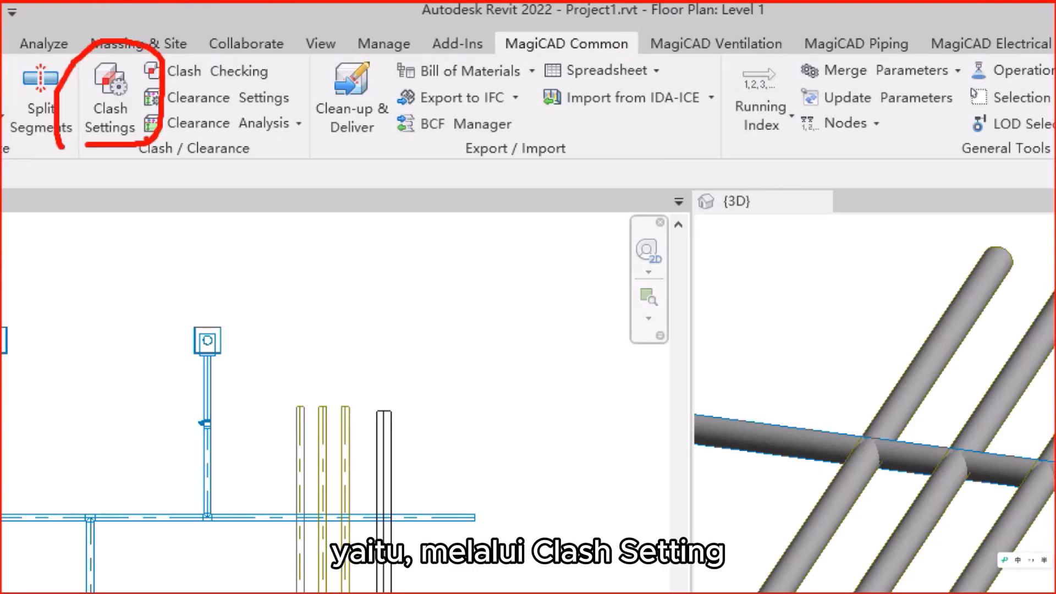
drag(164, 83, 286, 79)
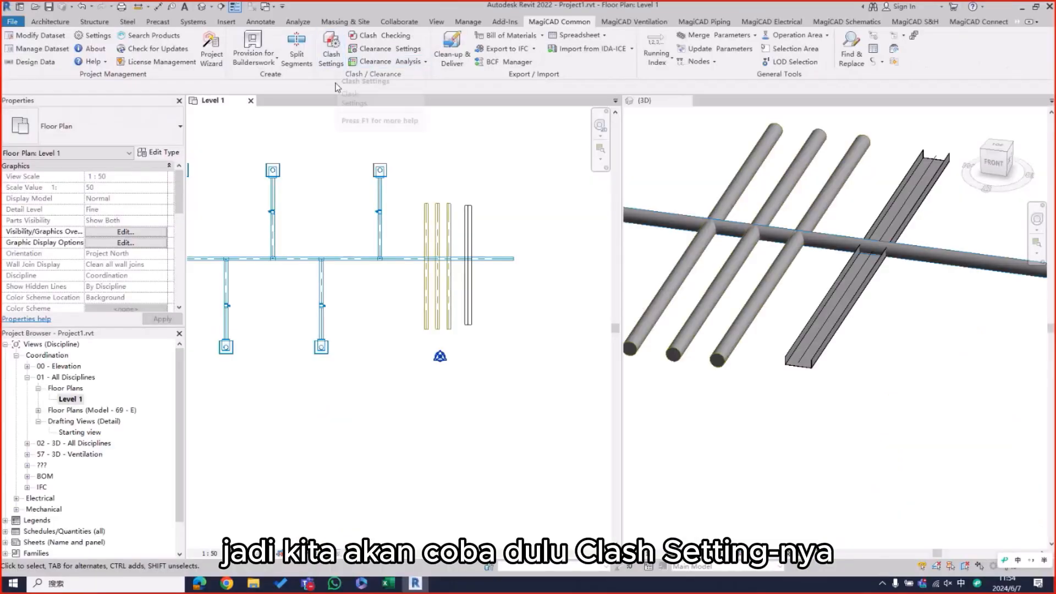
click(332, 55)
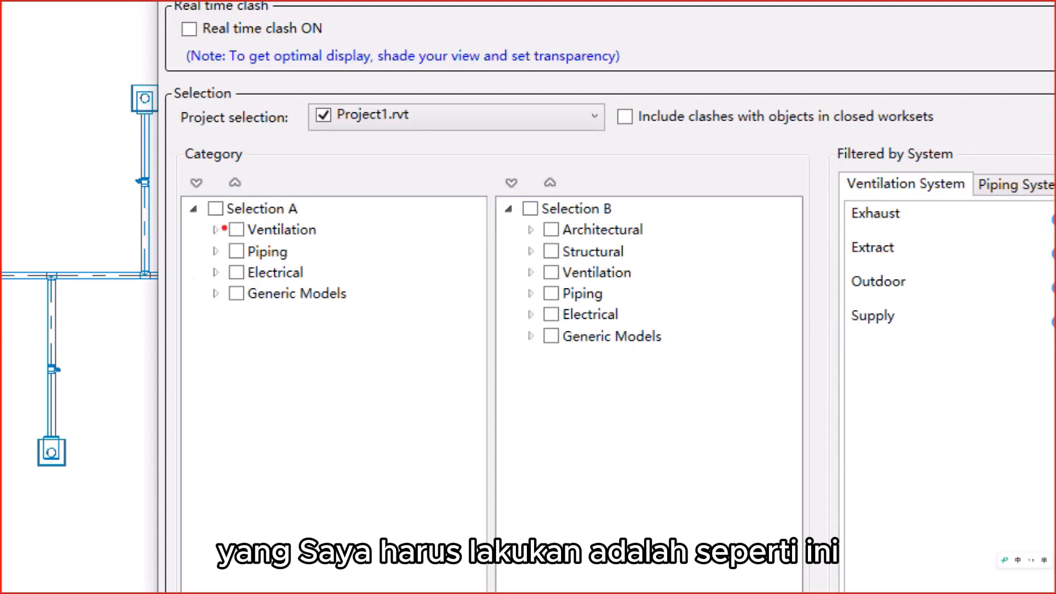
click(233, 231)
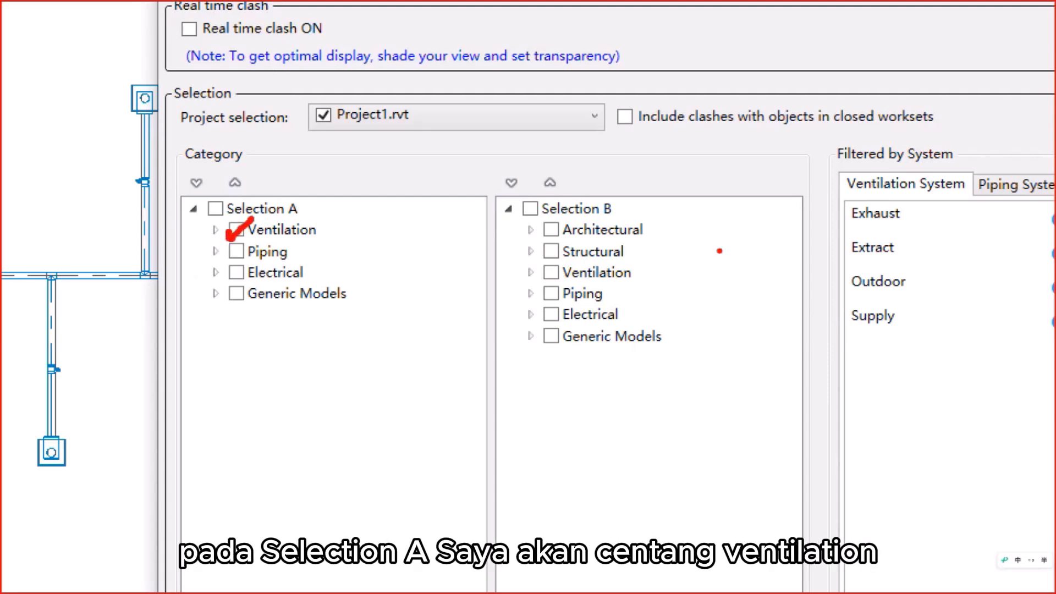
Step: Set the clash check to compare Ventilation in Selection A with Ventilation, Piping and Electrical in Selection B, and accept the settings
mouse_move(548, 270)
mouse_down()
mouse_move(579, 263)
mouse_move(556, 300)
mouse_move(594, 272)
mouse_up()
drag(545, 310, 588, 304)
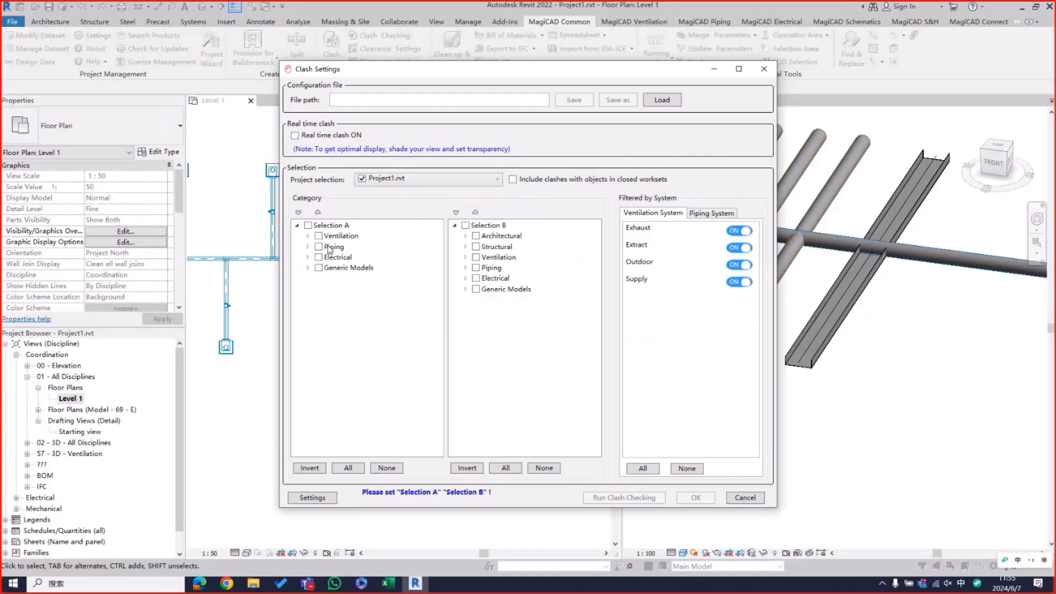
click(237, 230)
click(552, 273)
click(477, 268)
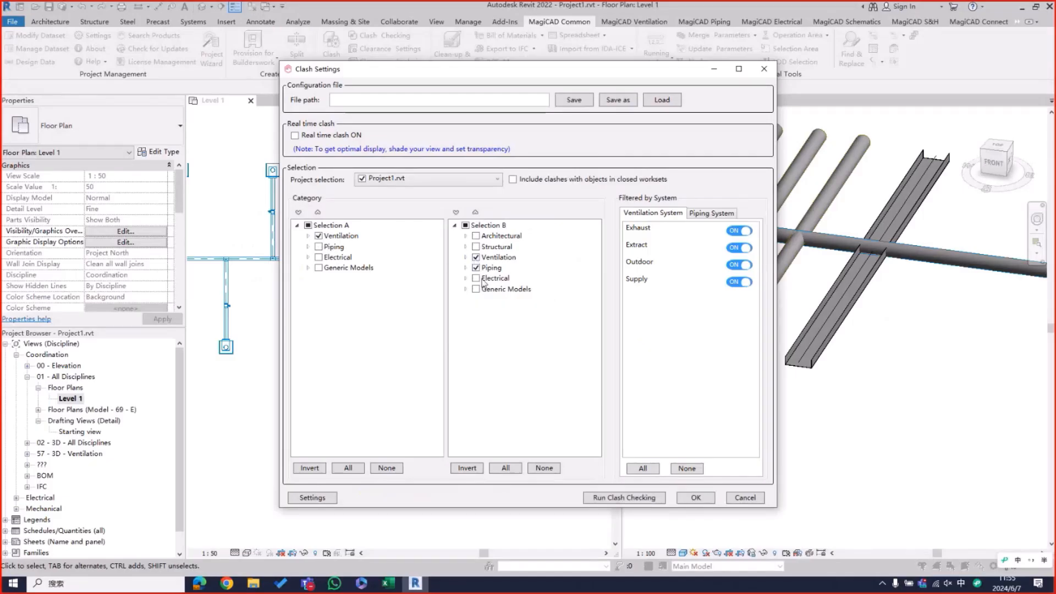
click(476, 278)
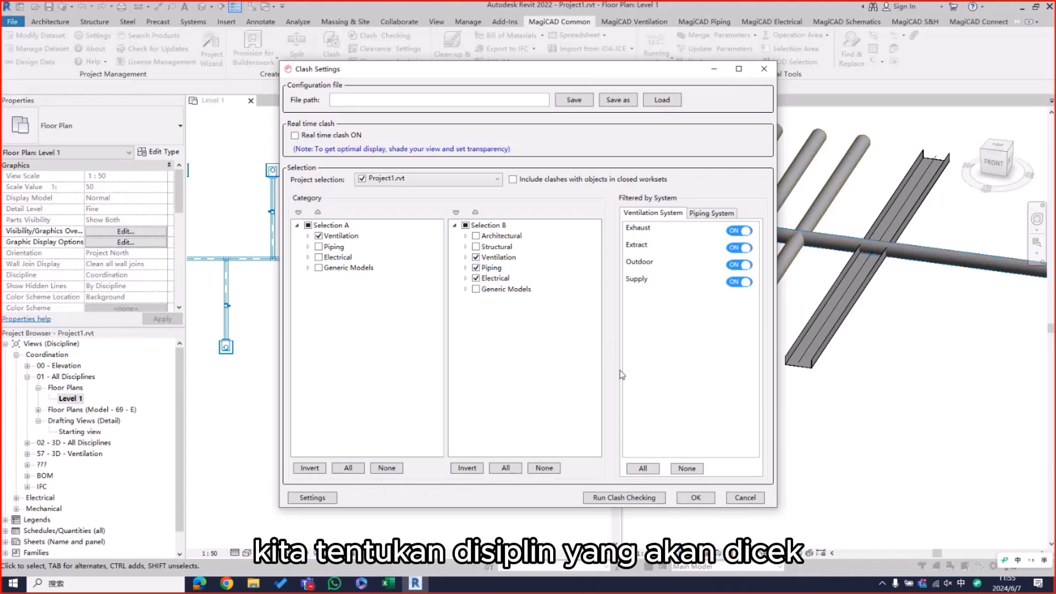
click(696, 498)
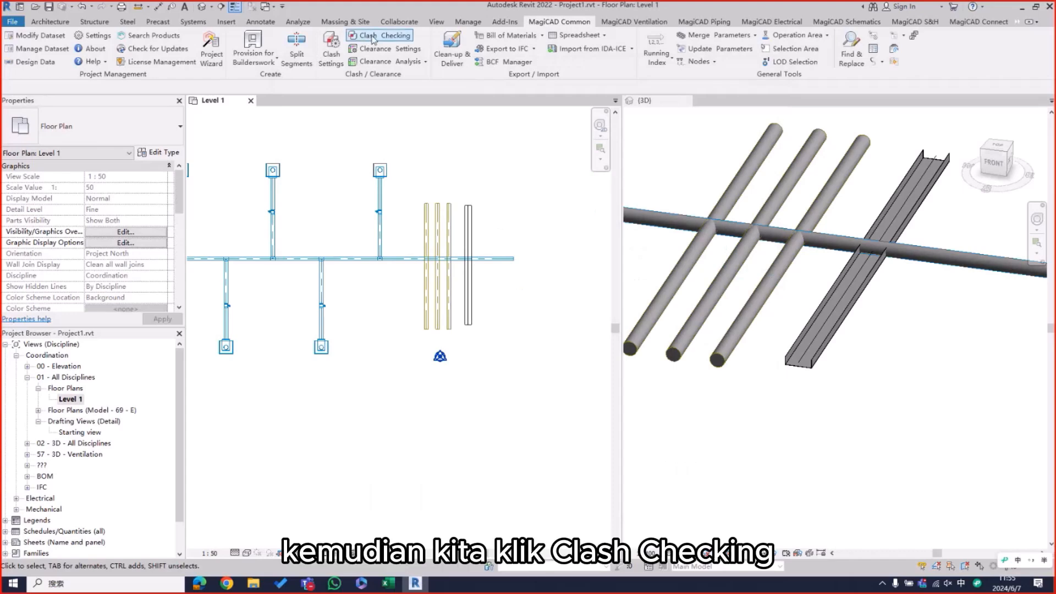
Step: Run Clash Checking on the current view of the current model, creating a new report without saving existing issues
click(354, 36)
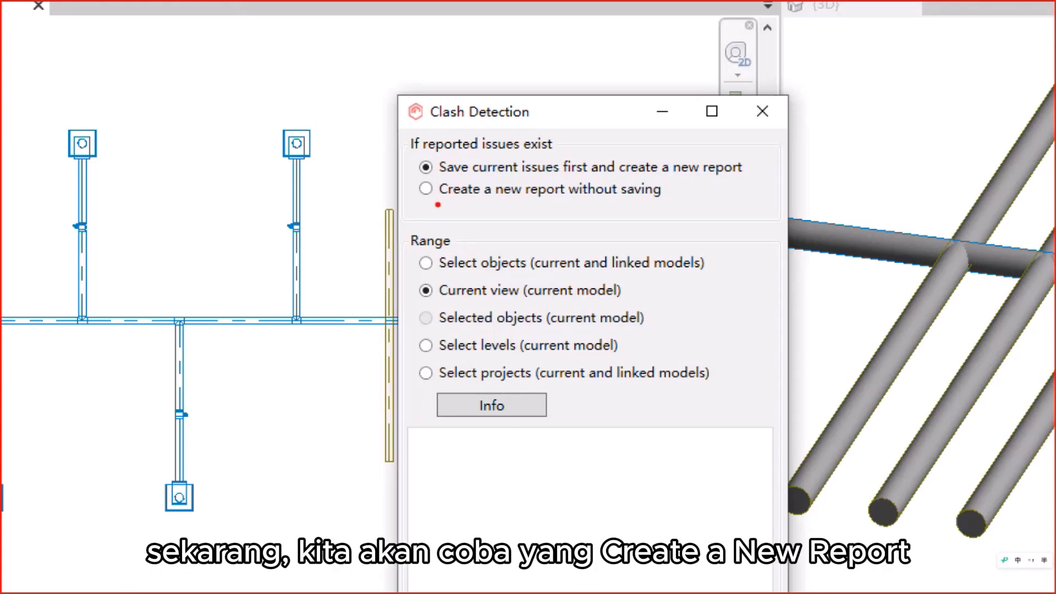
drag(438, 204, 704, 208)
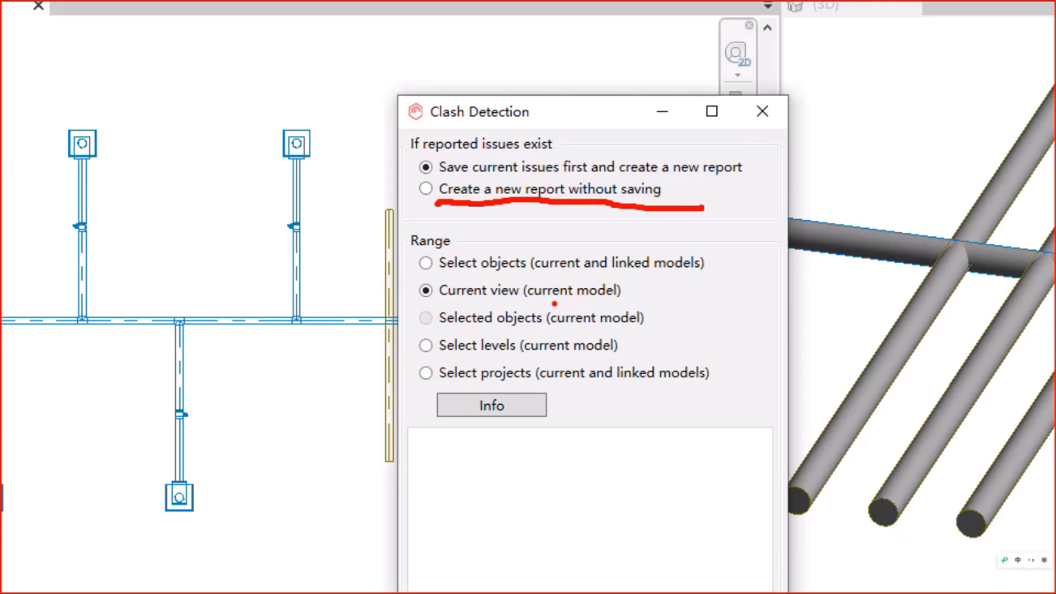
key(Escape)
click(445, 193)
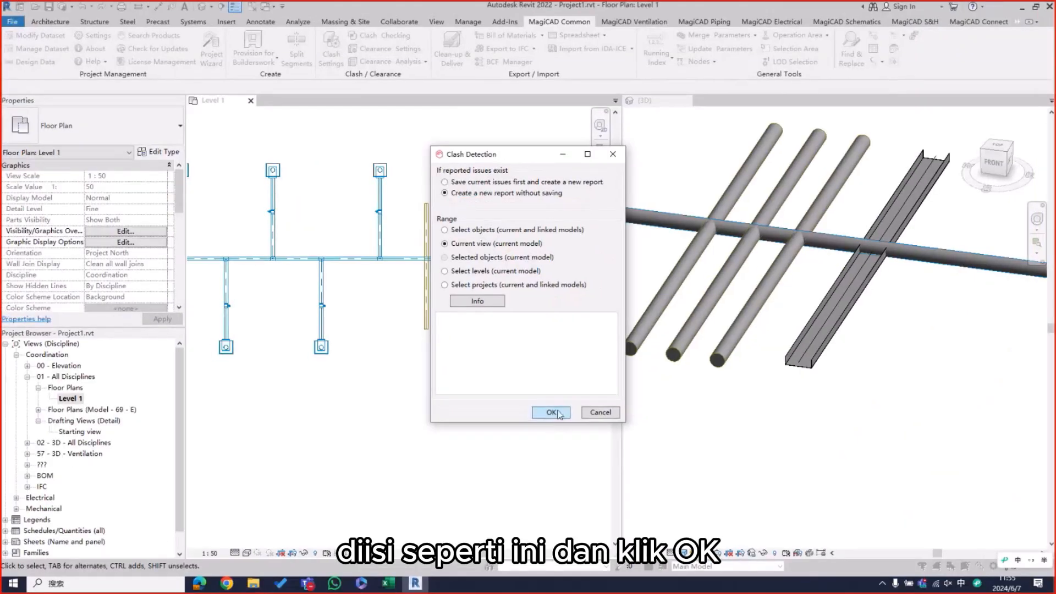
click(557, 415)
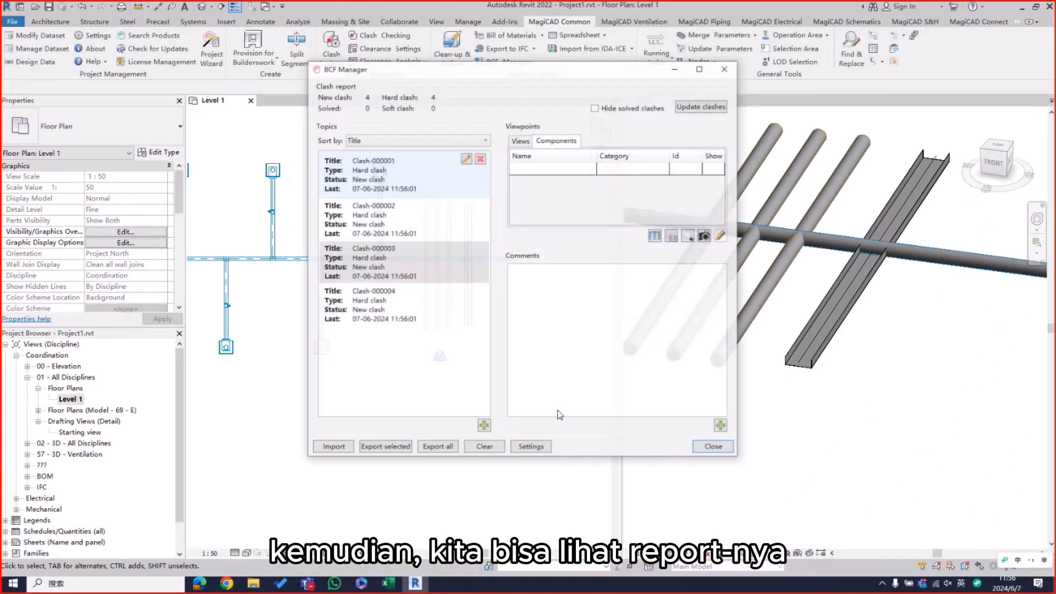
Step: Examine the viewpoint image and components of Clash-000001 and show its steel pipe in the model
drag(518, 74, 209, 101)
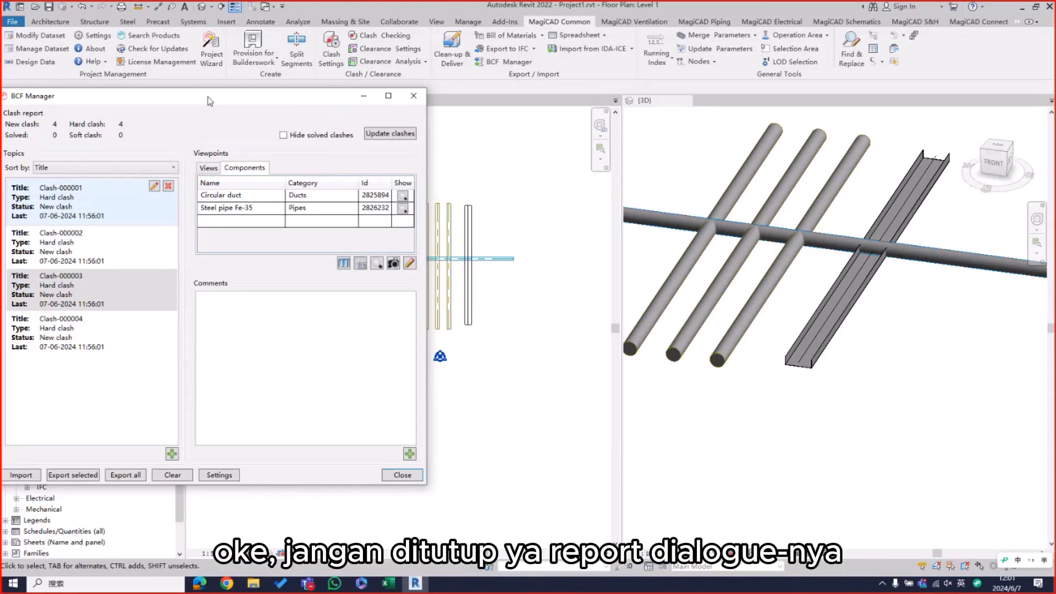
drag(209, 101, 245, 99)
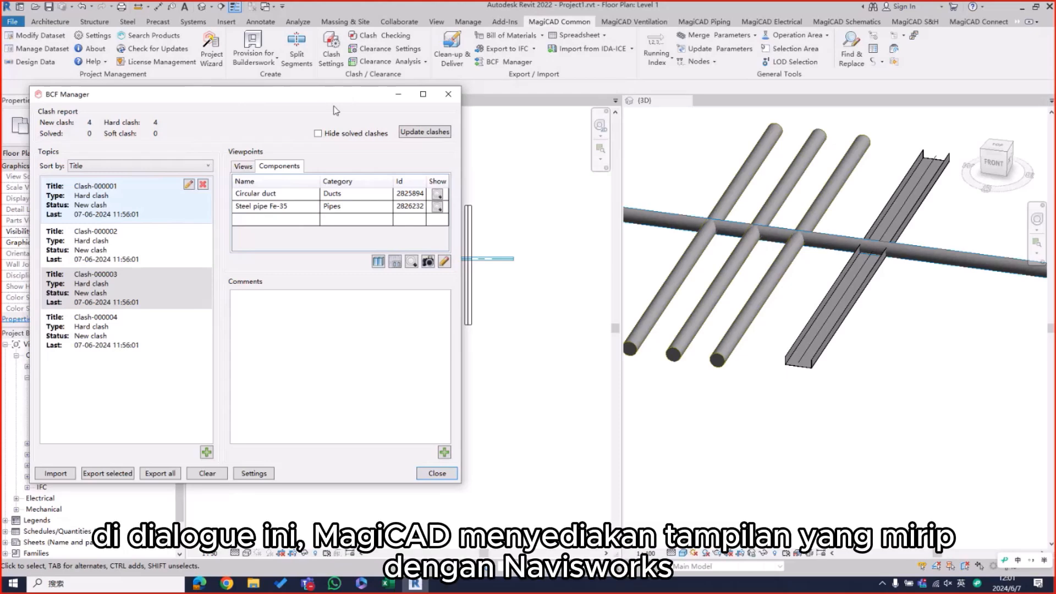
click(242, 166)
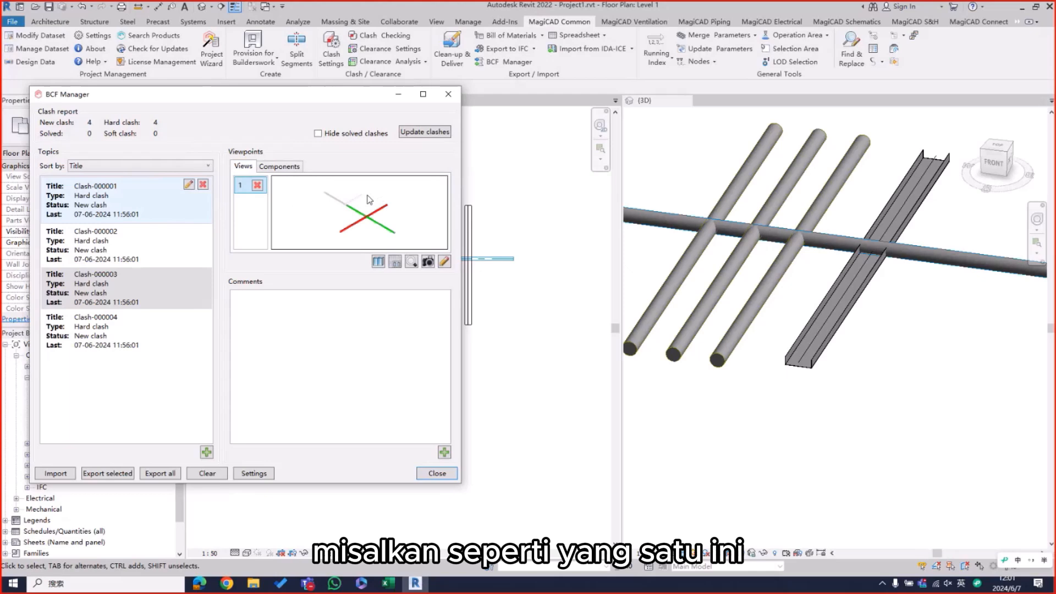
mouse_move(368, 199)
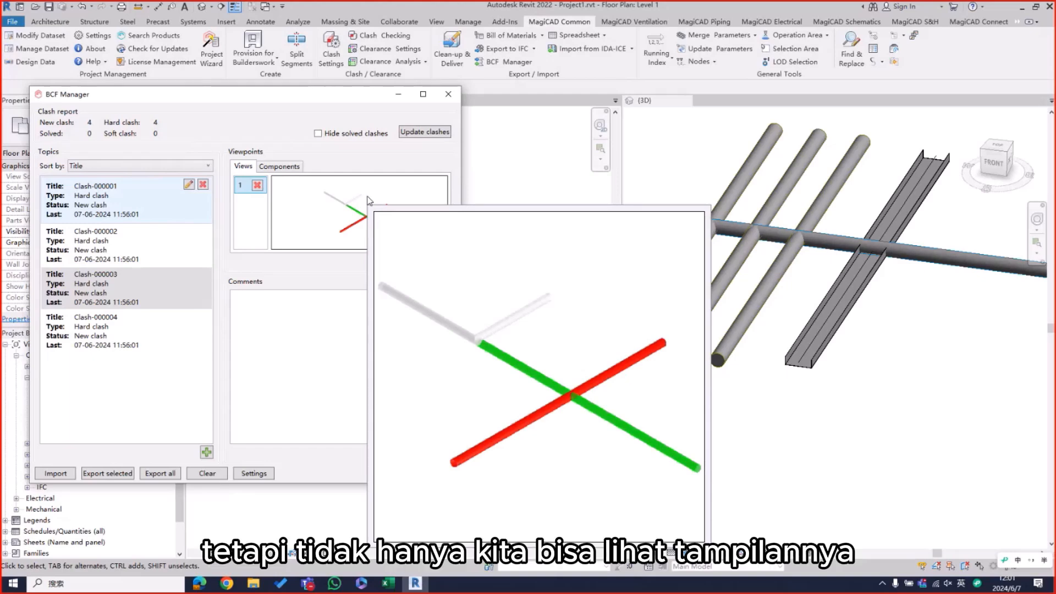
click(295, 167)
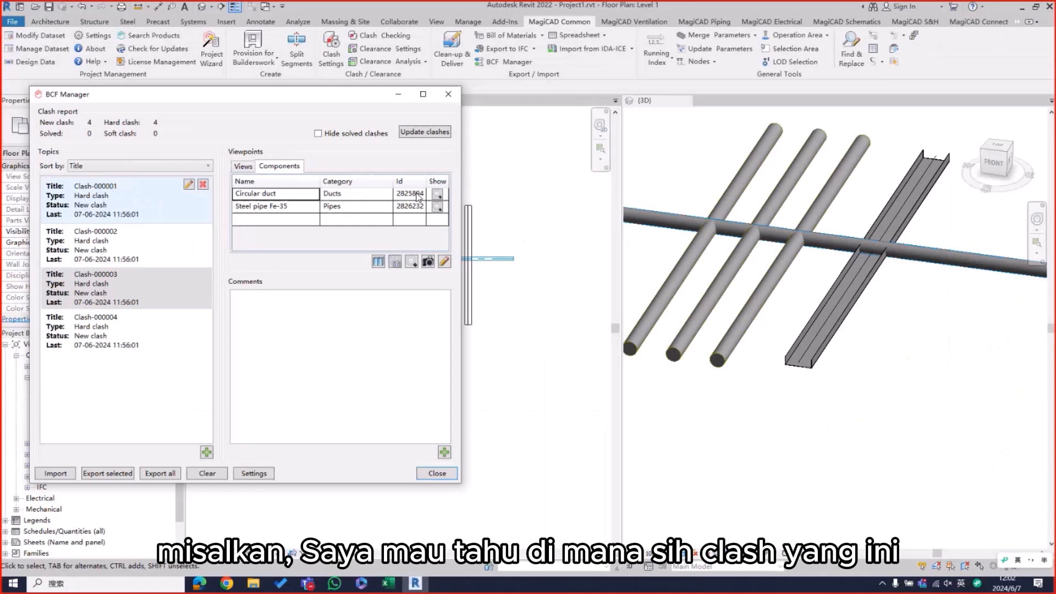
click(108, 204)
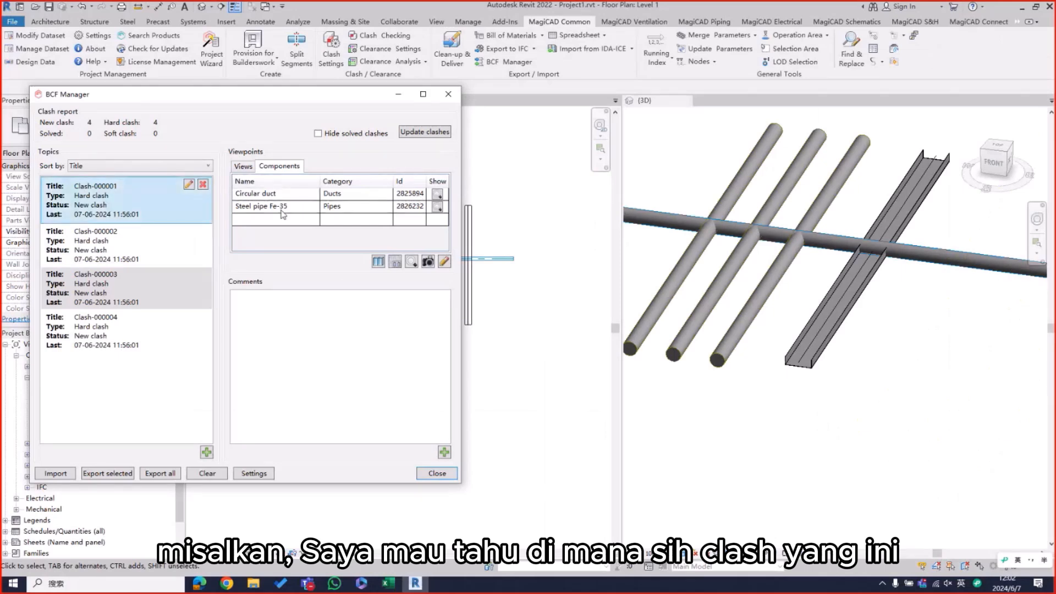
click(438, 208)
click(438, 208)
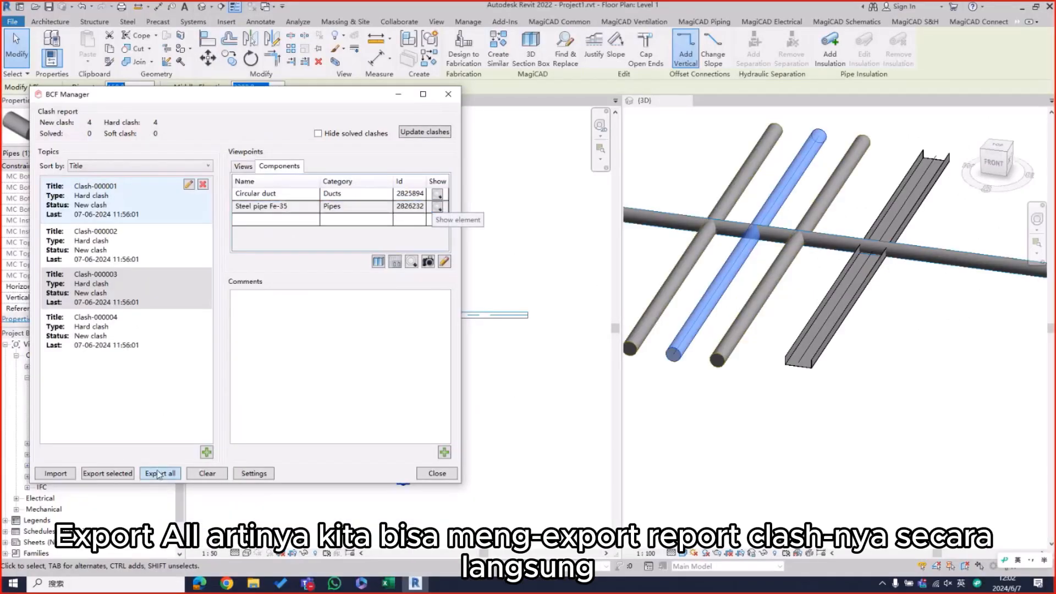
Step: Export all clashes as a full PDF report named 1 into the personal training folder on the desktop
click(158, 470)
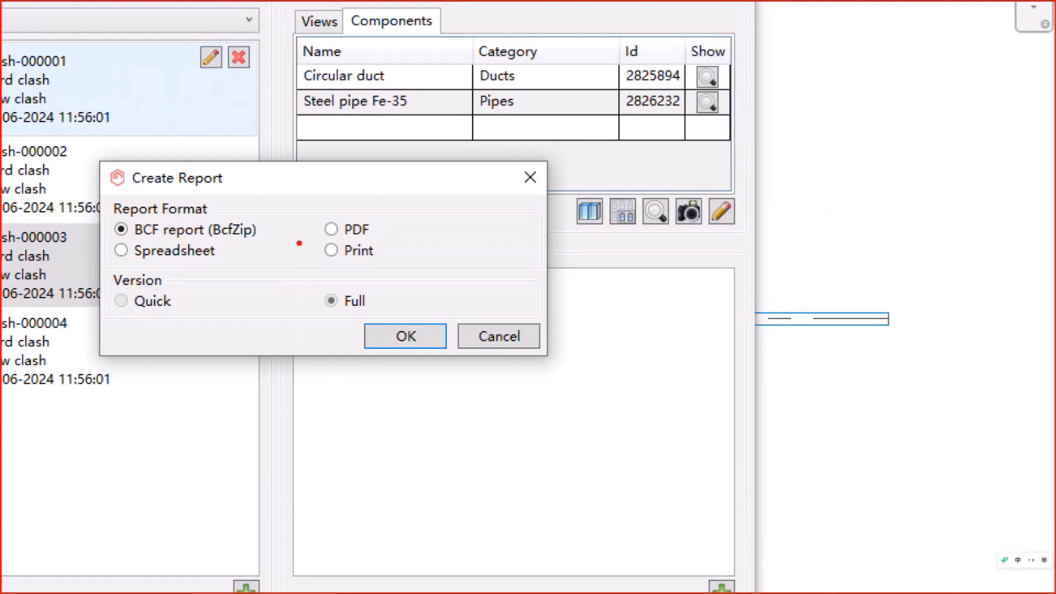
mouse_move(332, 236)
mouse_down()
mouse_move(398, 235)
mouse_move(384, 265)
mouse_up()
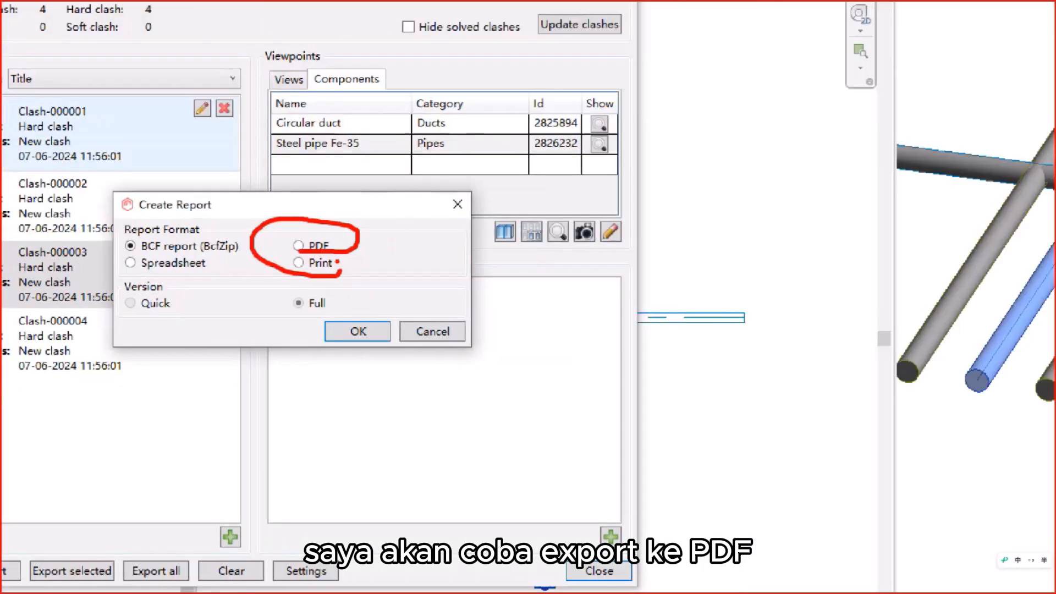
click(299, 246)
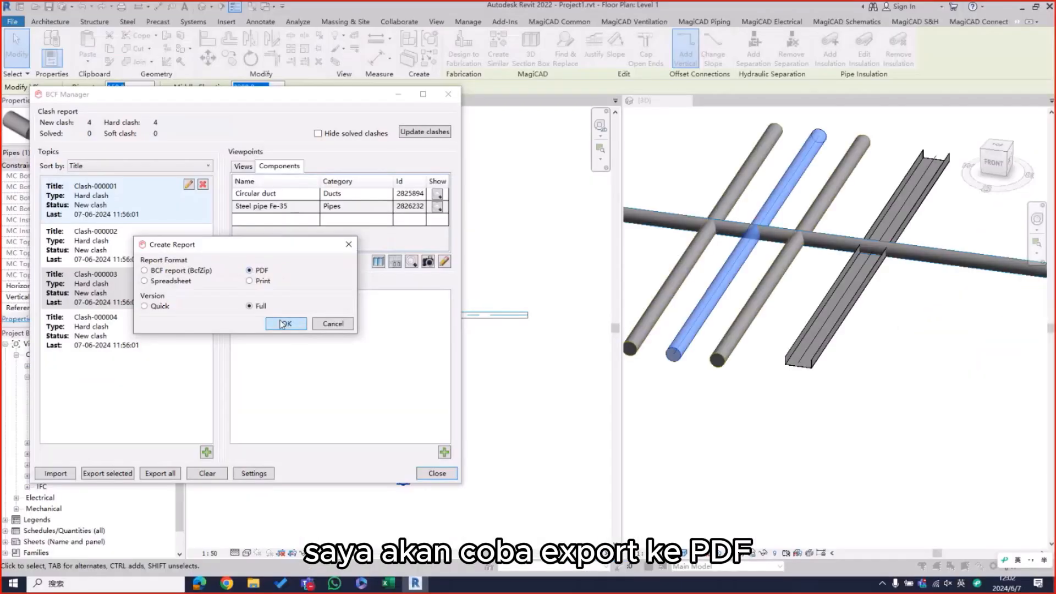
click(359, 331)
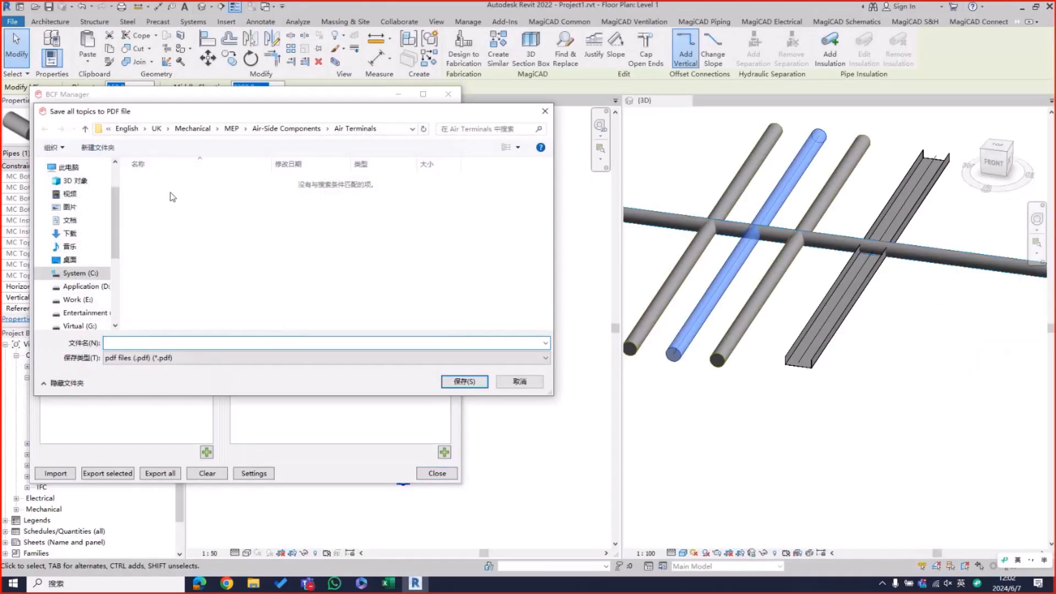
click(69, 260)
double_click(163, 180)
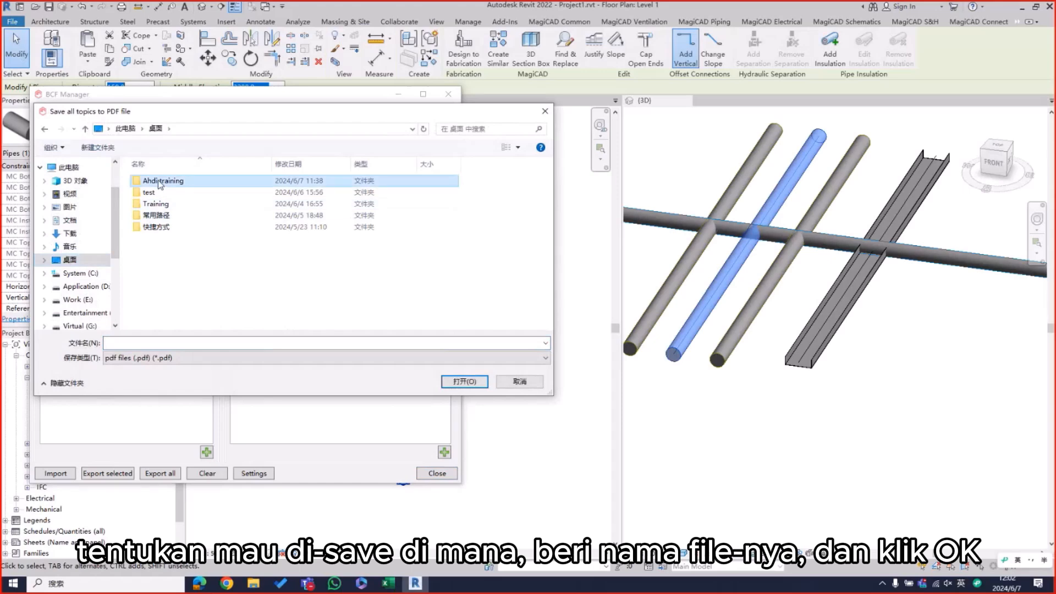
text(1)
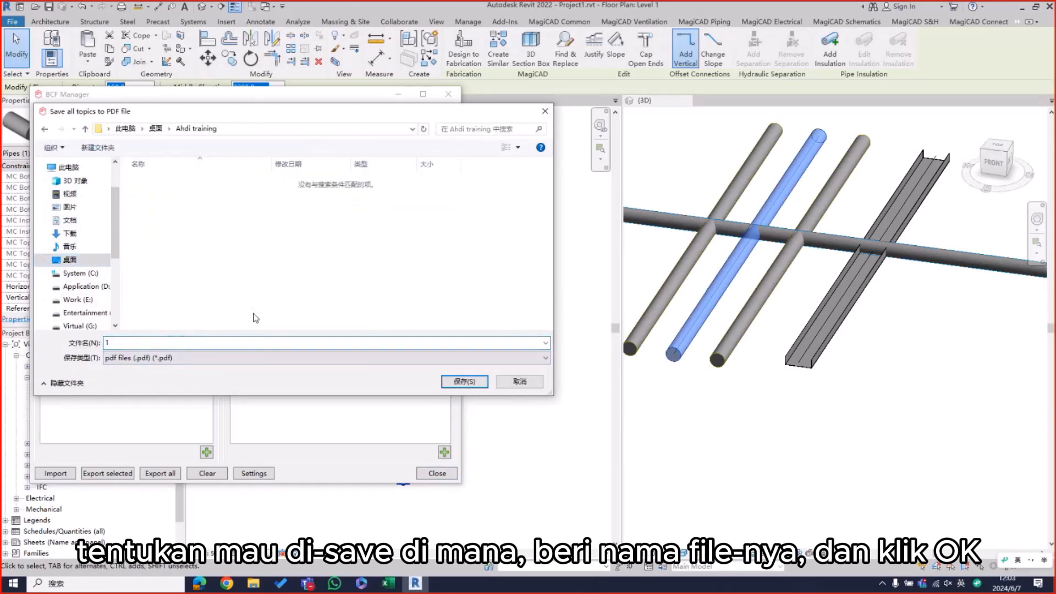
click(466, 383)
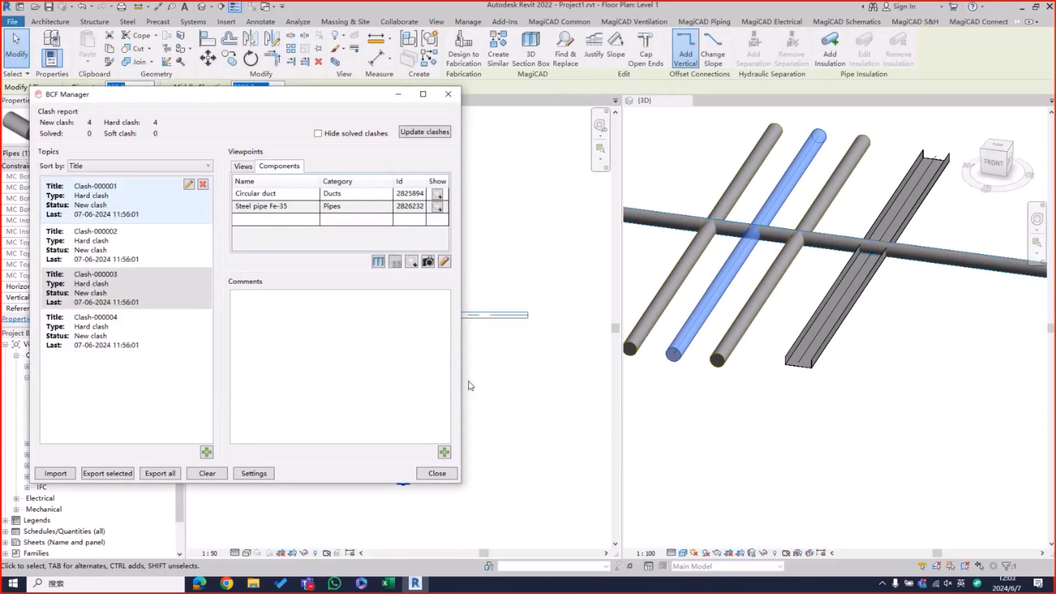
Step: Review the clash entries throughout the exported PDF report, and close it
scroll(887, 258, down, 4)
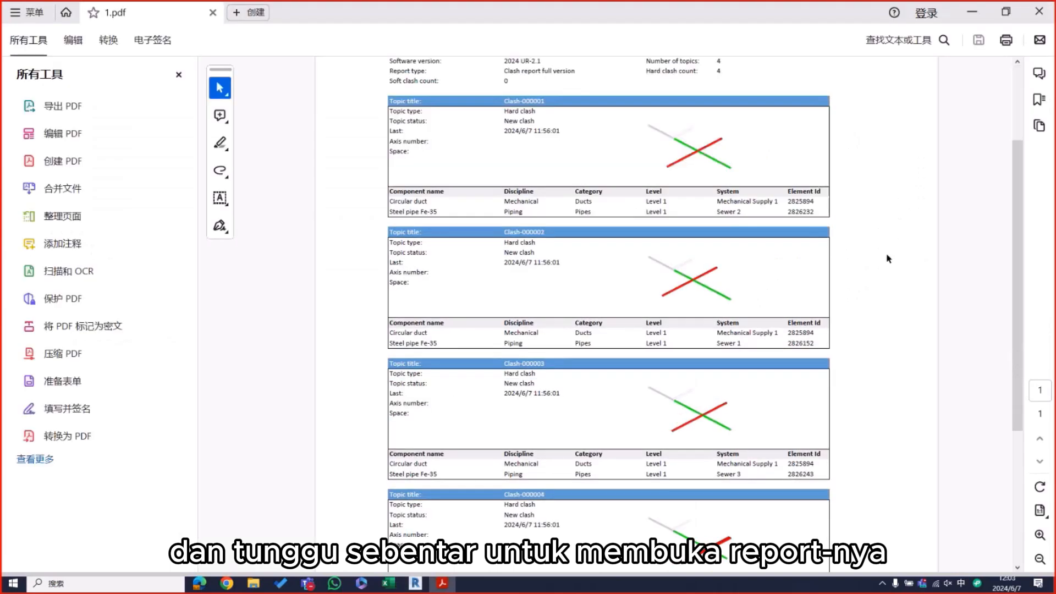
scroll(887, 258, up, 1)
scroll(887, 259, up, 3)
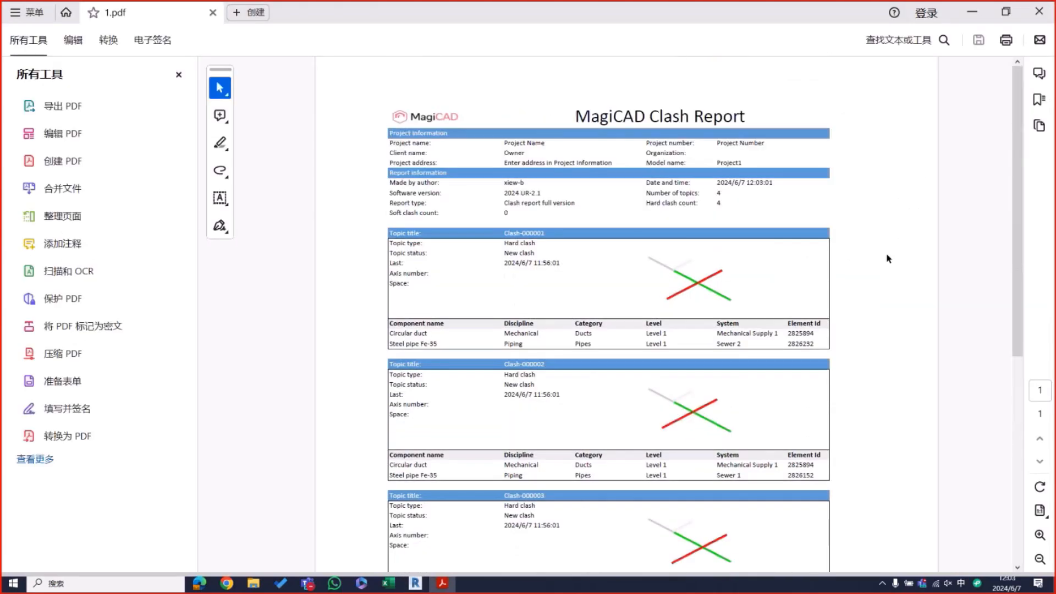
scroll(887, 259, down, 7)
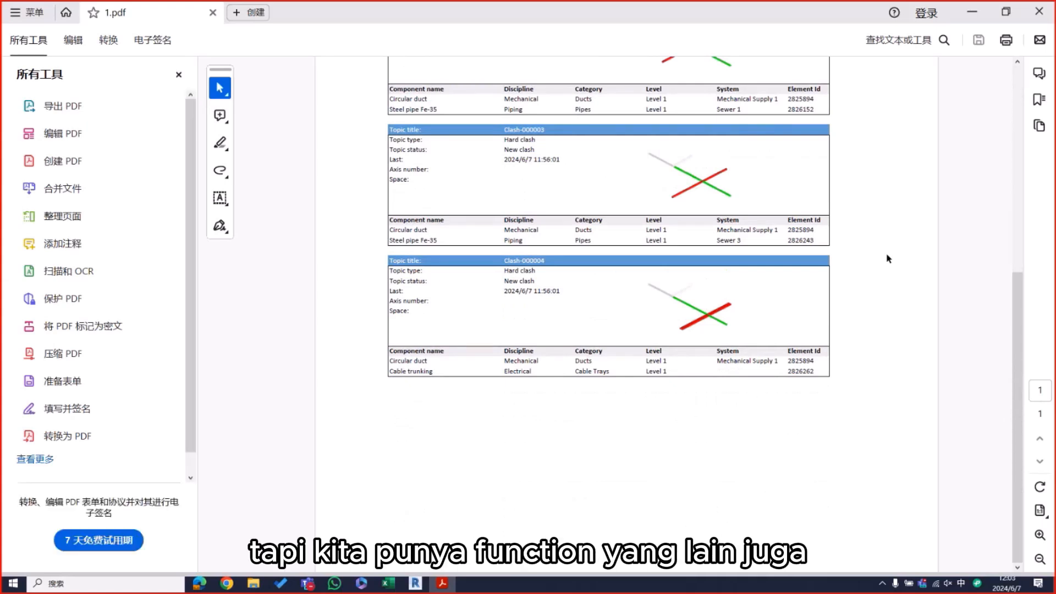
click(1040, 11)
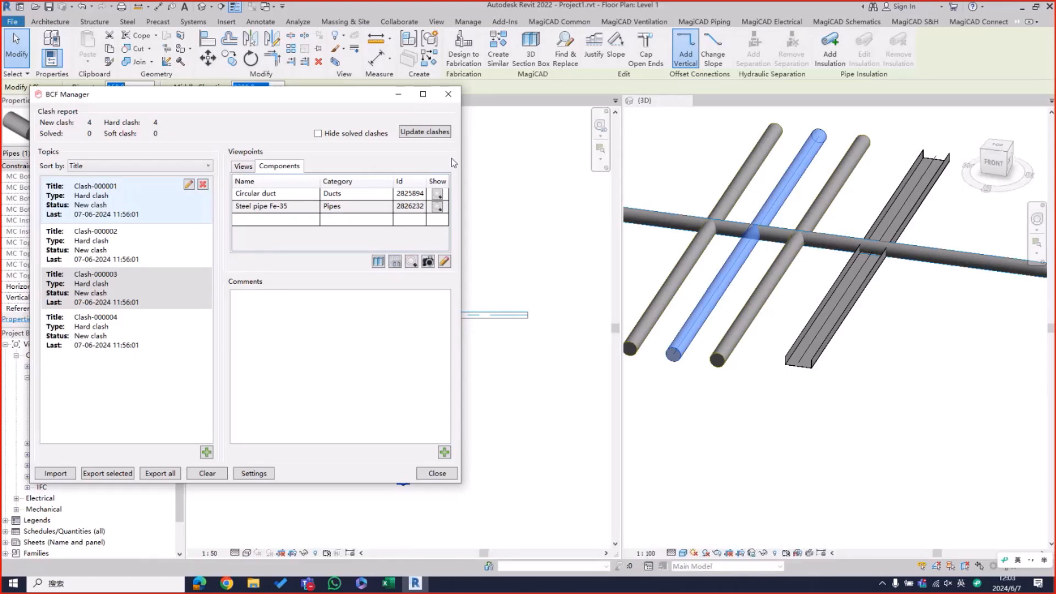
Step: Show the steel pipe of Clash-000002 in the model to locate the clash
click(135, 251)
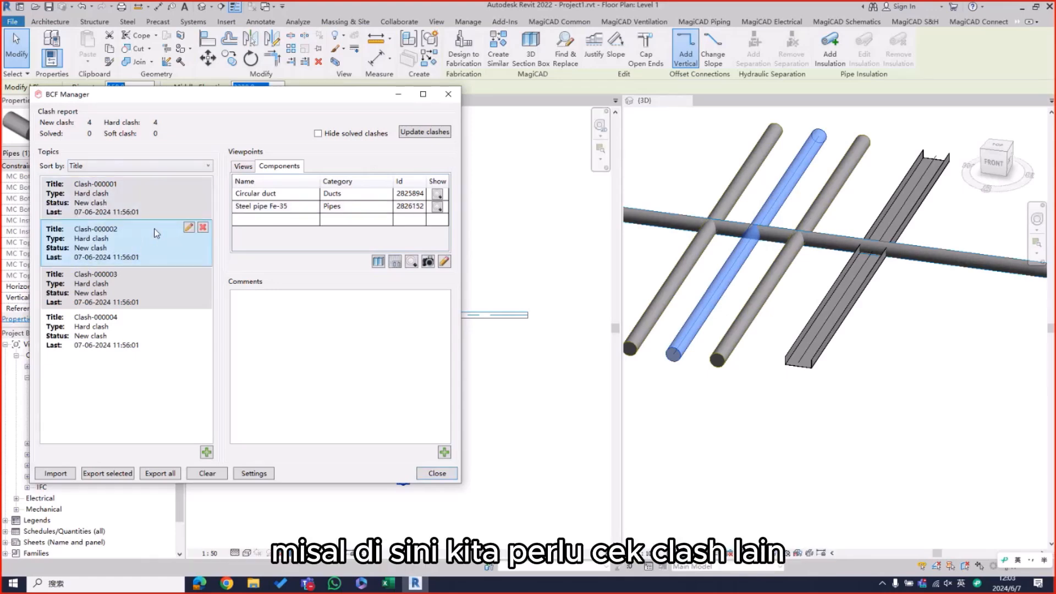
click(438, 208)
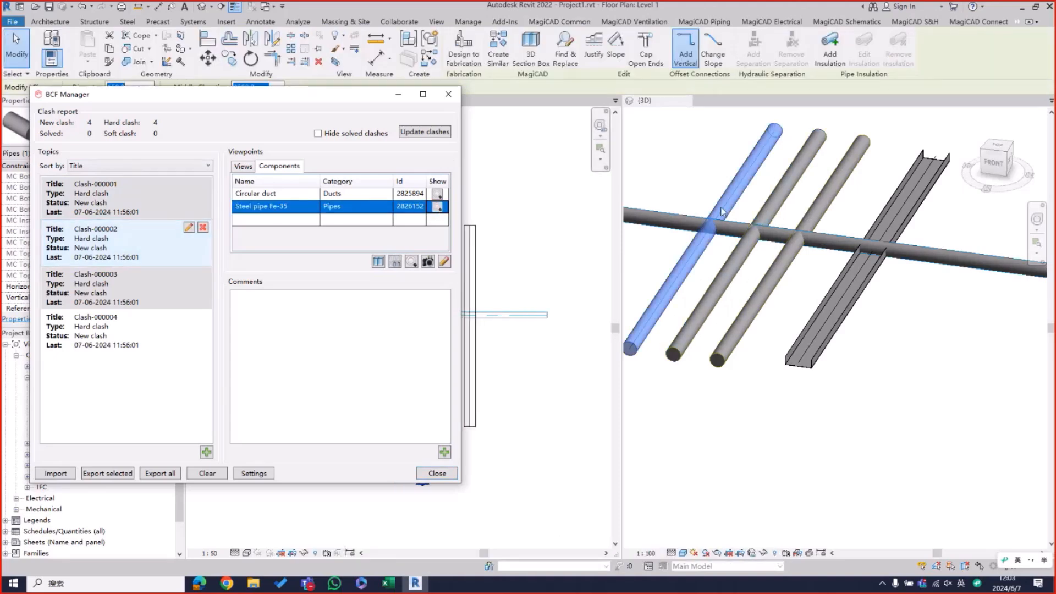
click(104, 241)
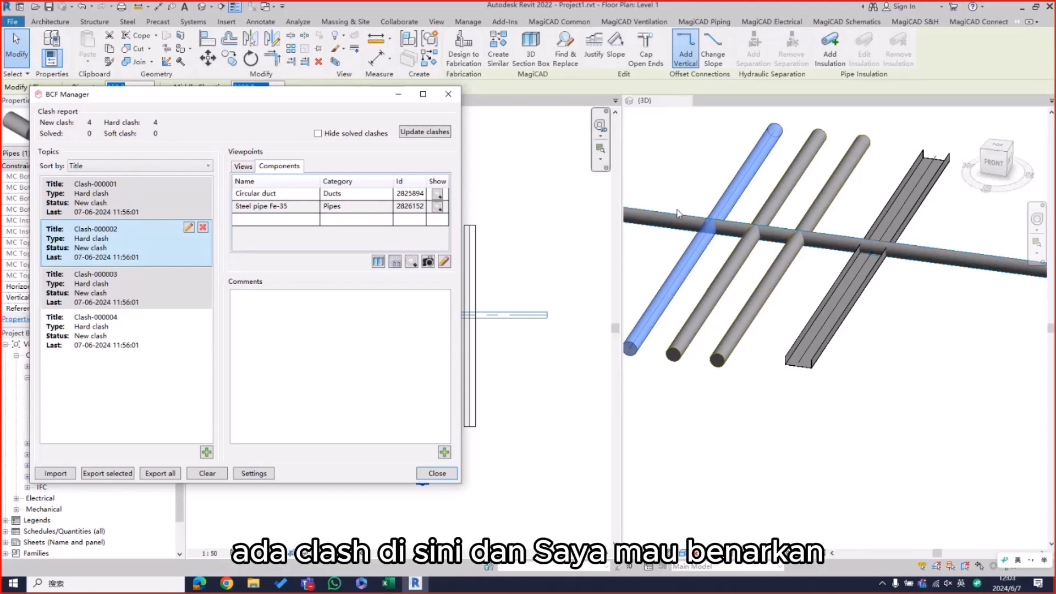
Step: Start a Vertical Crossing on the first steel pipe in the Level 1 plan, with its start and end points on either side of the duct
drag(289, 94, 787, 208)
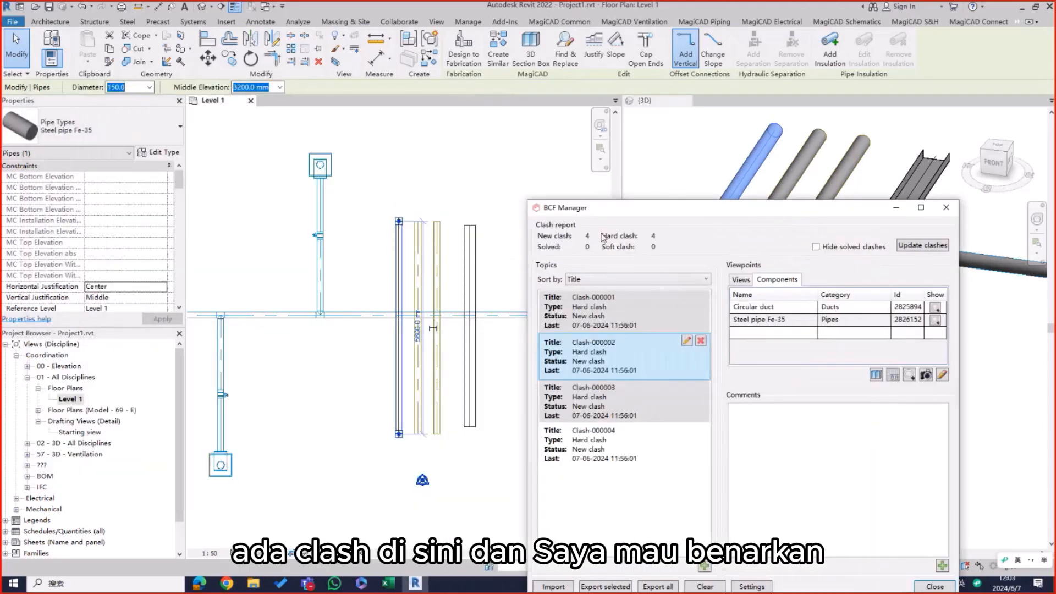
scroll(422, 325, up, 2)
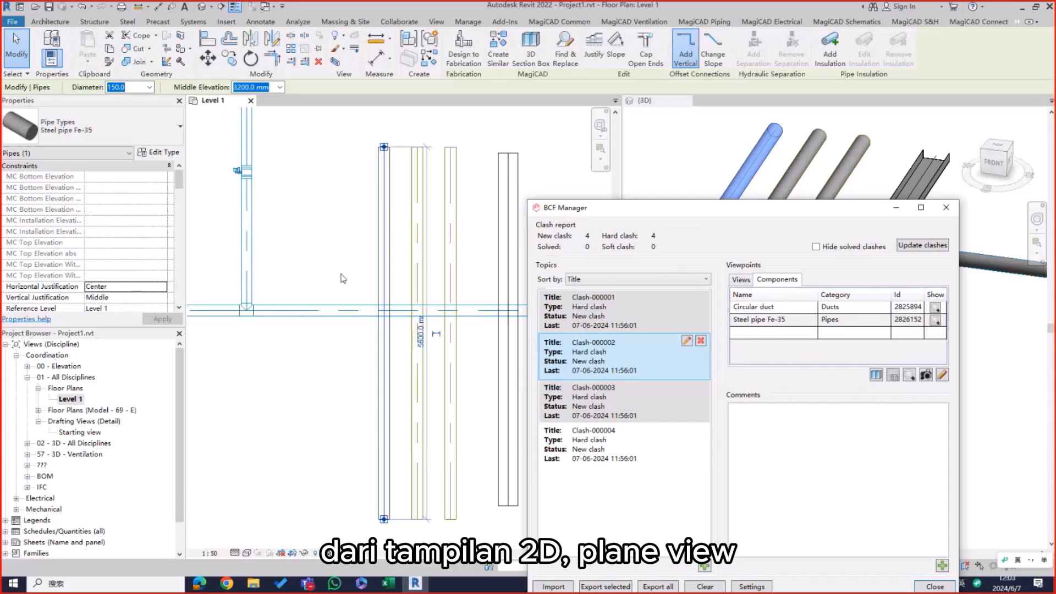
middle_drag(316, 255, 292, 198)
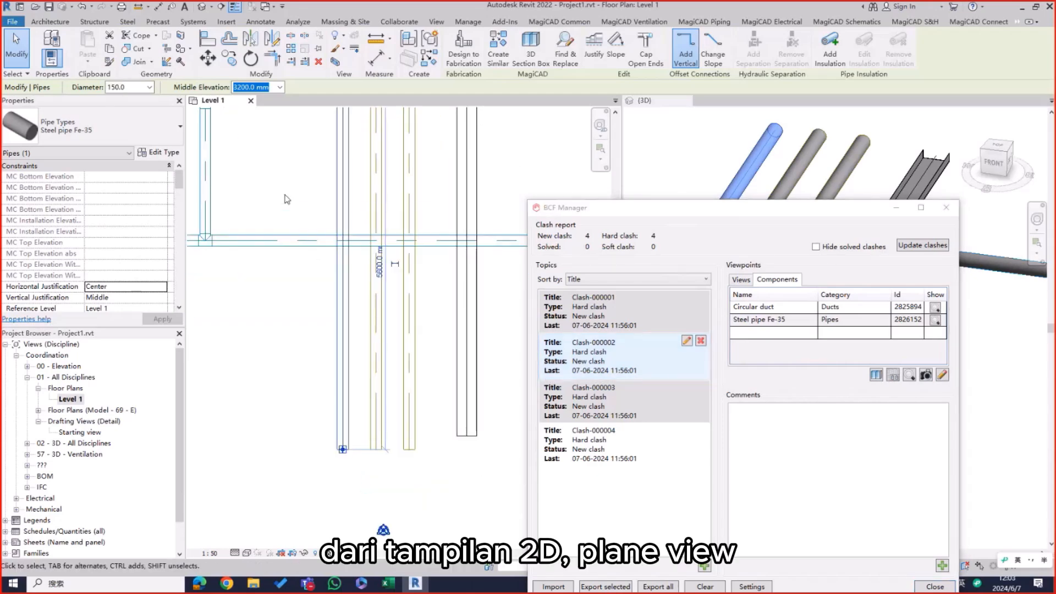
click(648, 23)
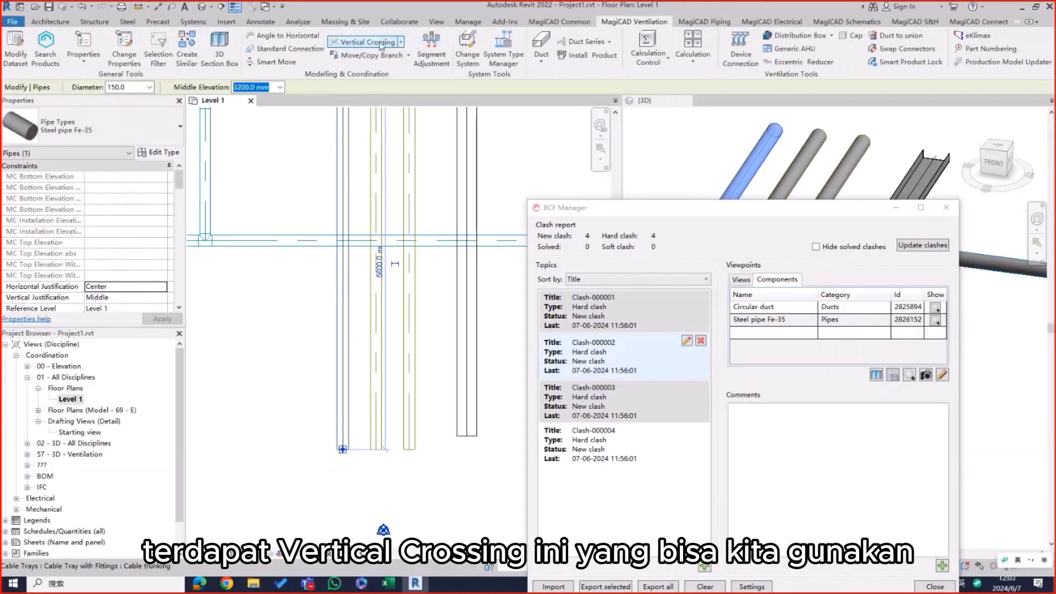
click(381, 44)
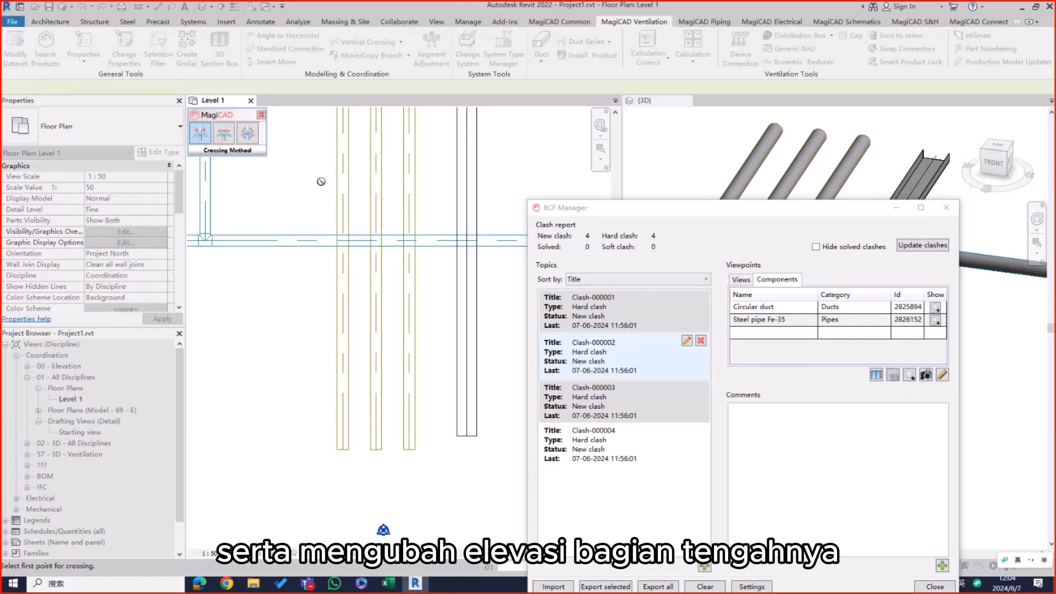
click(348, 216)
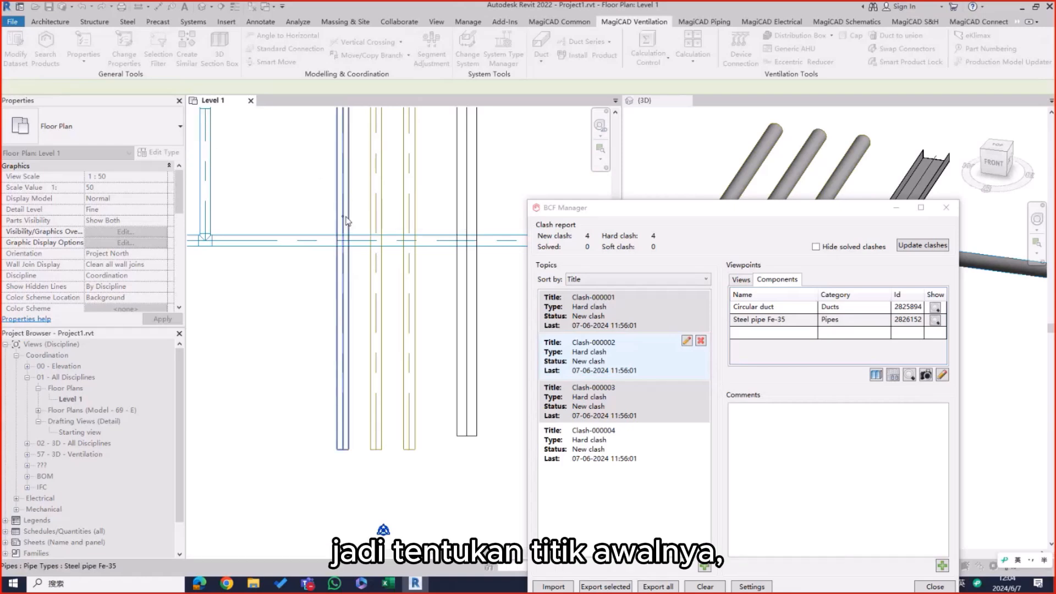
click(342, 263)
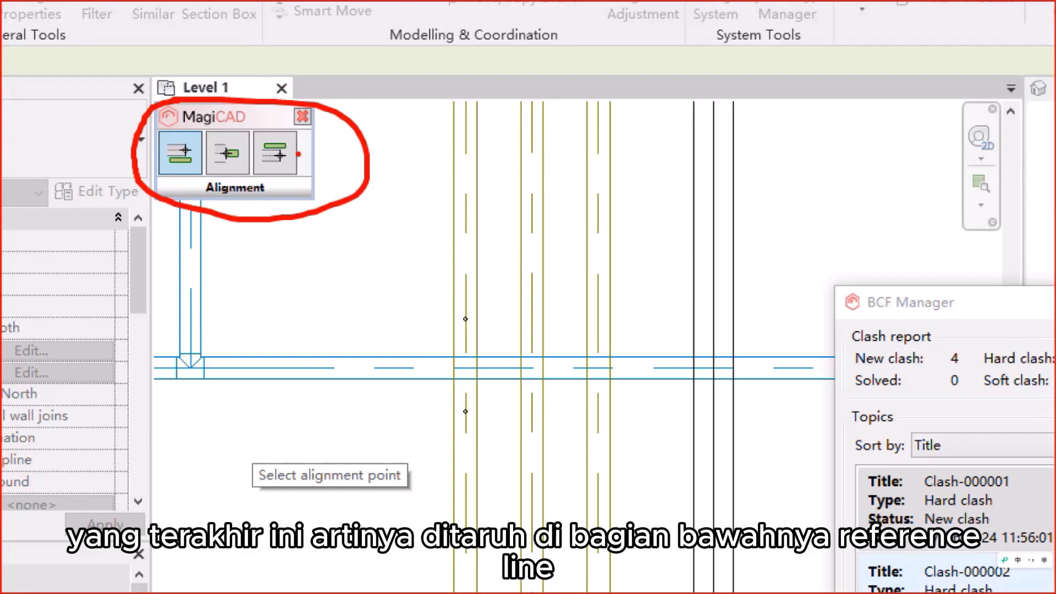
drag(283, 167, 322, 152)
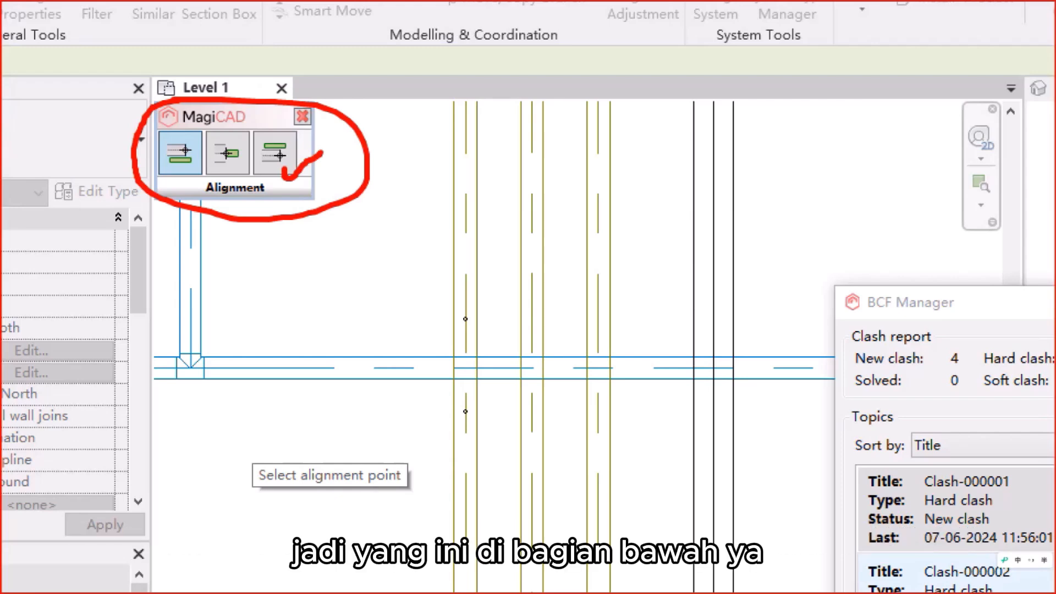
click(325, 145)
key(Escape)
Step: Align the crossing to the top of the horizontal duct as reference and inspect the rerouted pipe in the 3D preview
drag(734, 209, 745, 370)
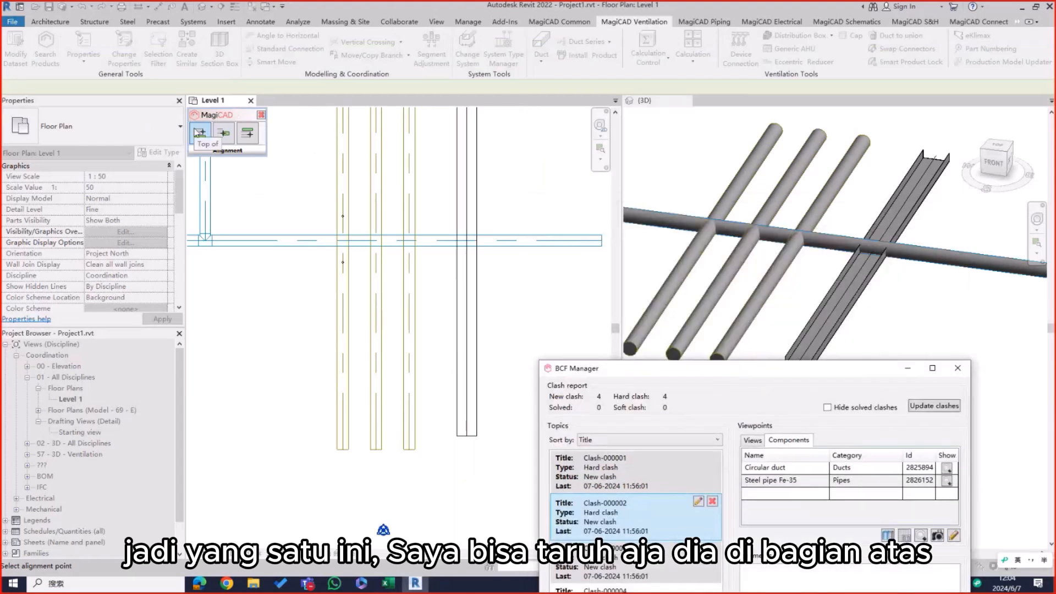
click(200, 133)
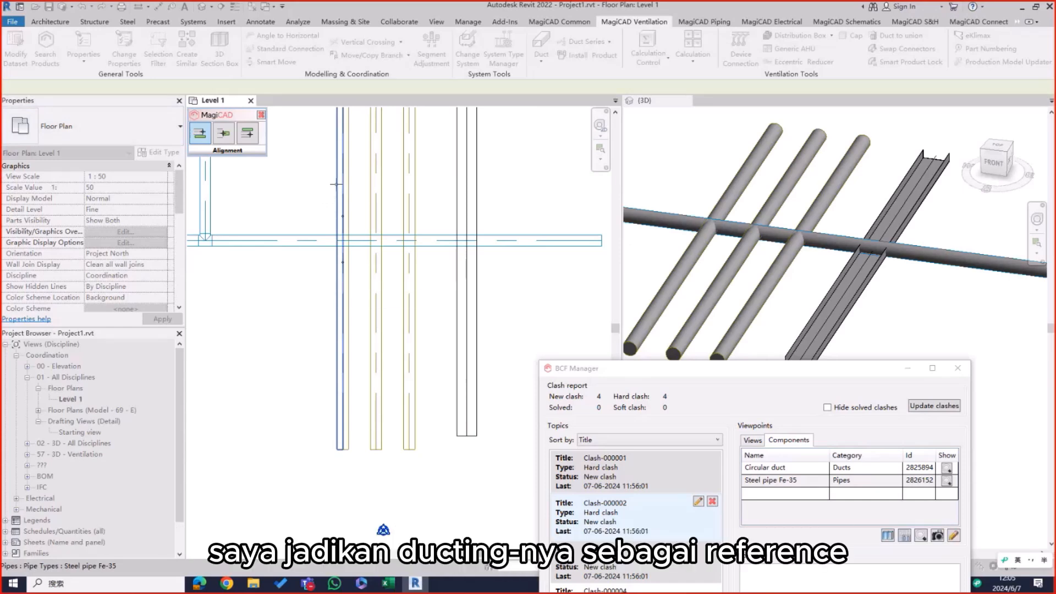
click(303, 241)
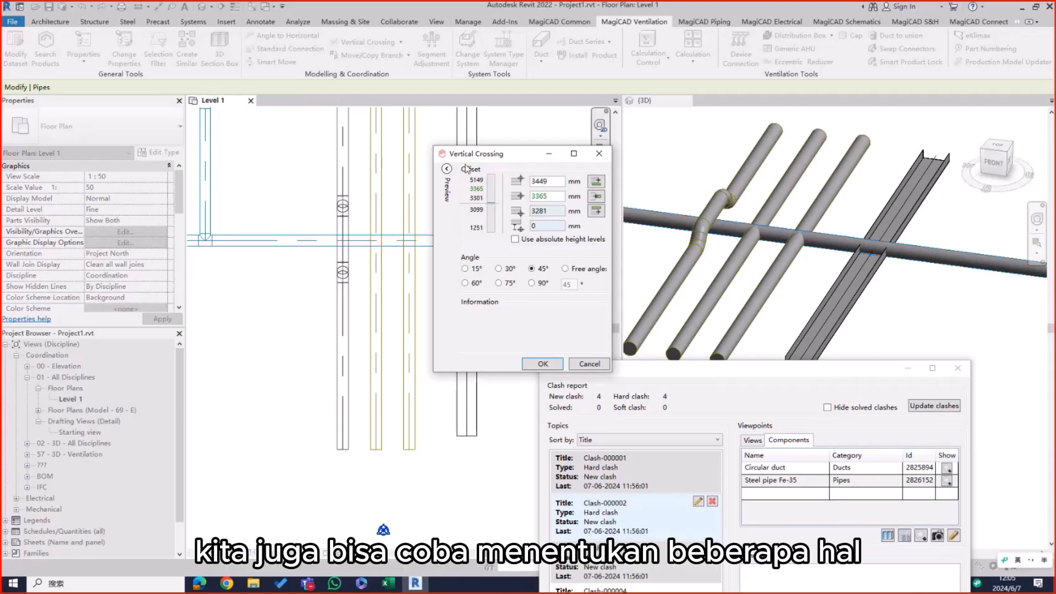
click(447, 169)
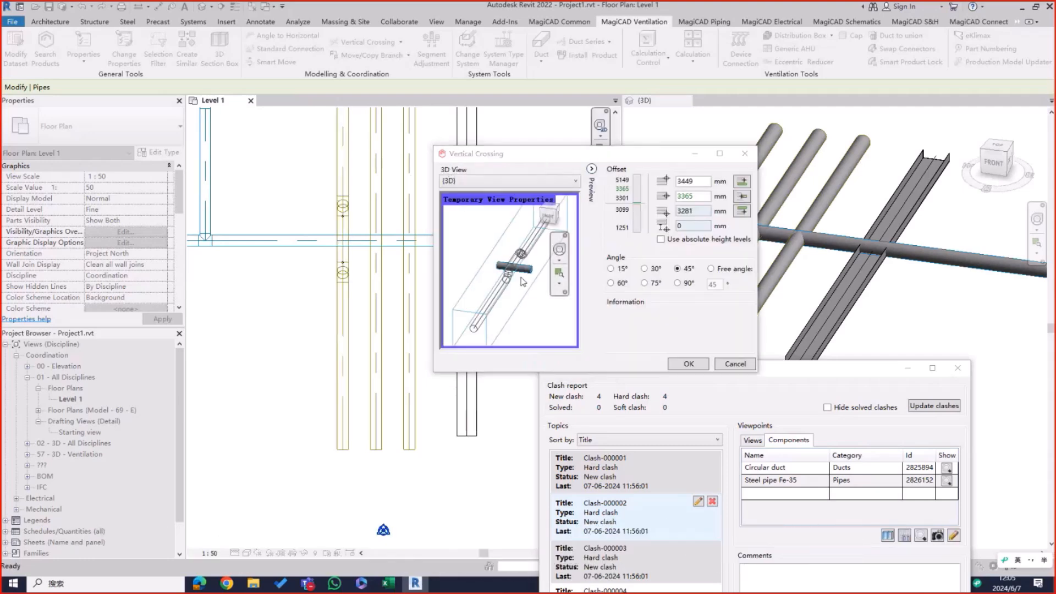
shift+middle_drag(526, 279, 448, 255)
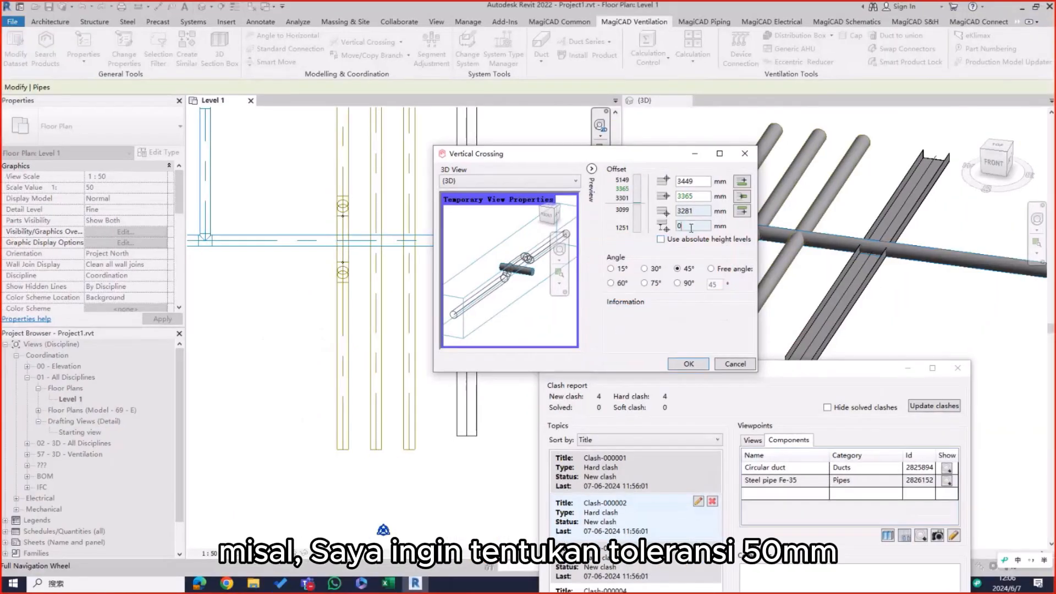
Step: Set the crossing's clearance from the duct to 50 mm, update the project settings, and check the preview
double_click(691, 228)
text(50)
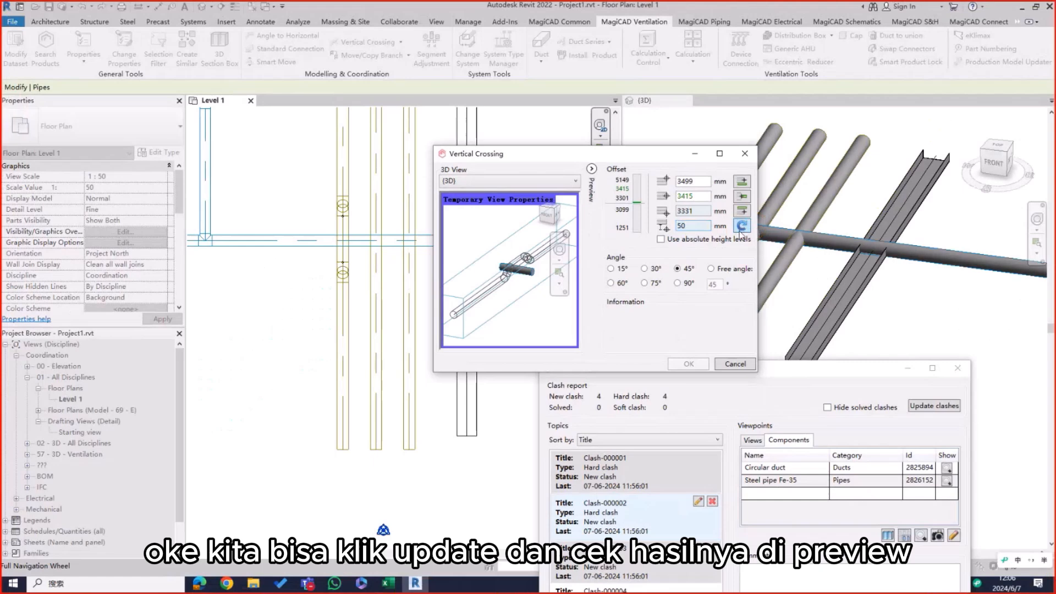
click(742, 227)
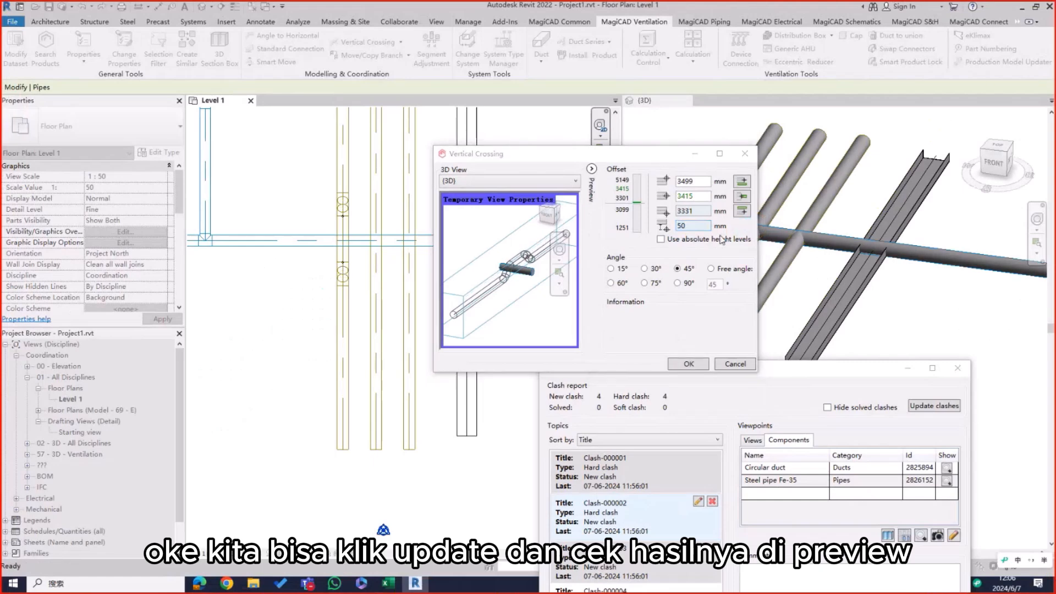
scroll(520, 267, up, 3)
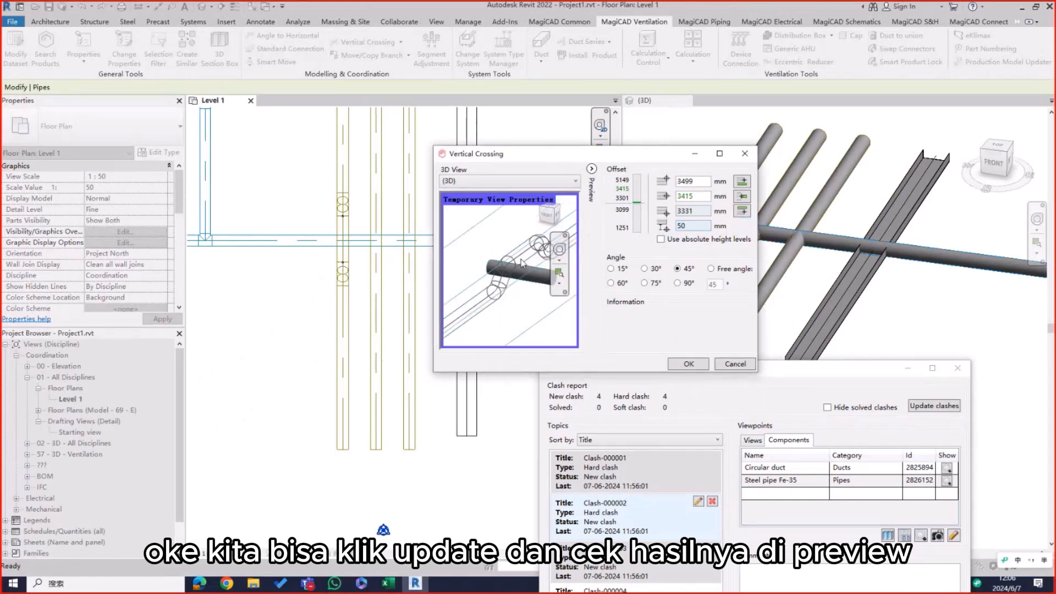
shift+middle_drag(520, 267, 511, 256)
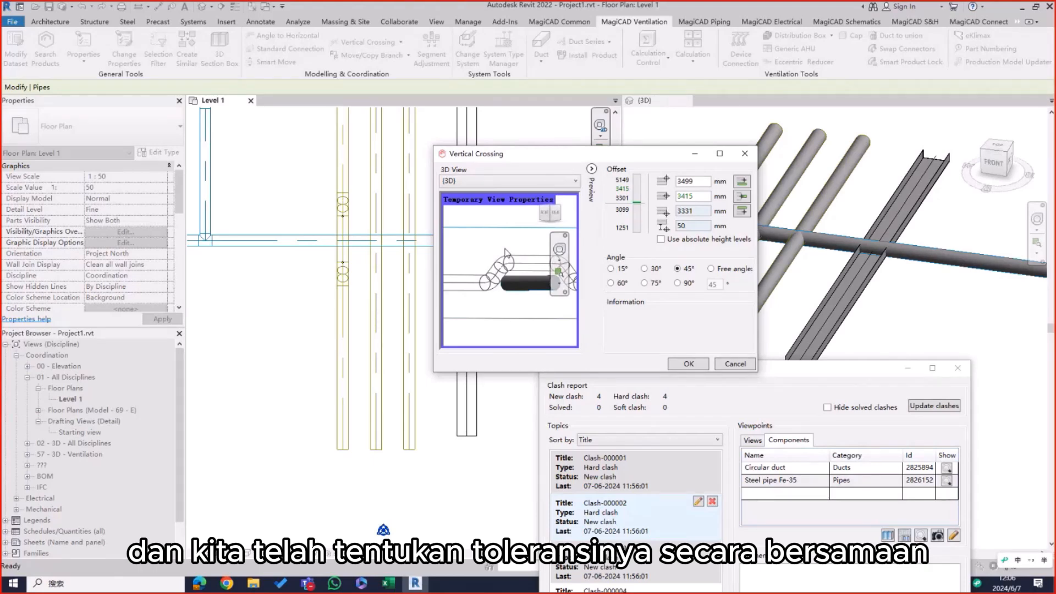
Step: Set the crossing angle to 60°, accept the crossing, and end the command
click(612, 284)
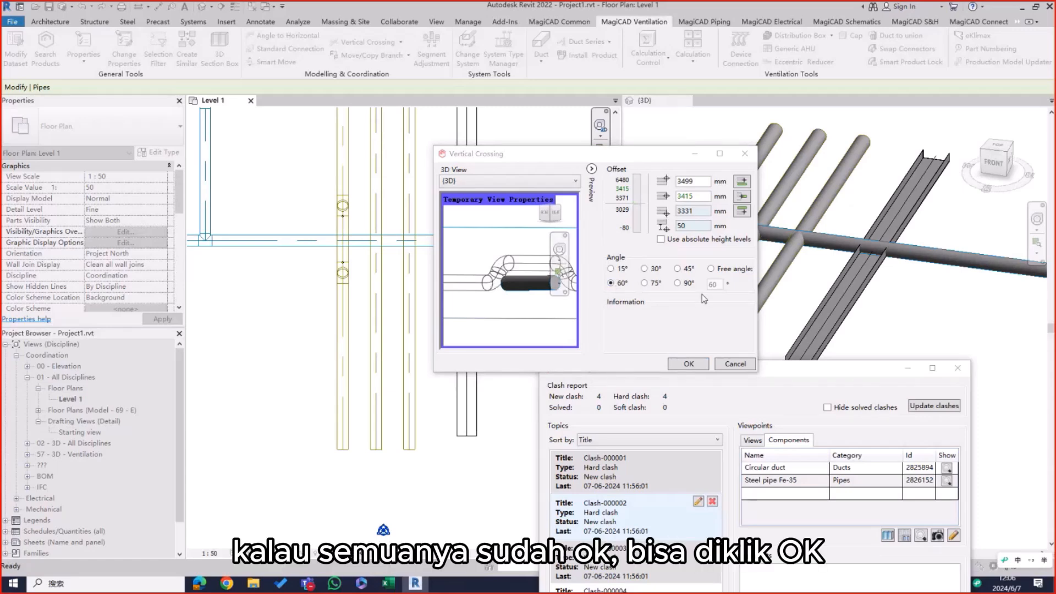
click(688, 363)
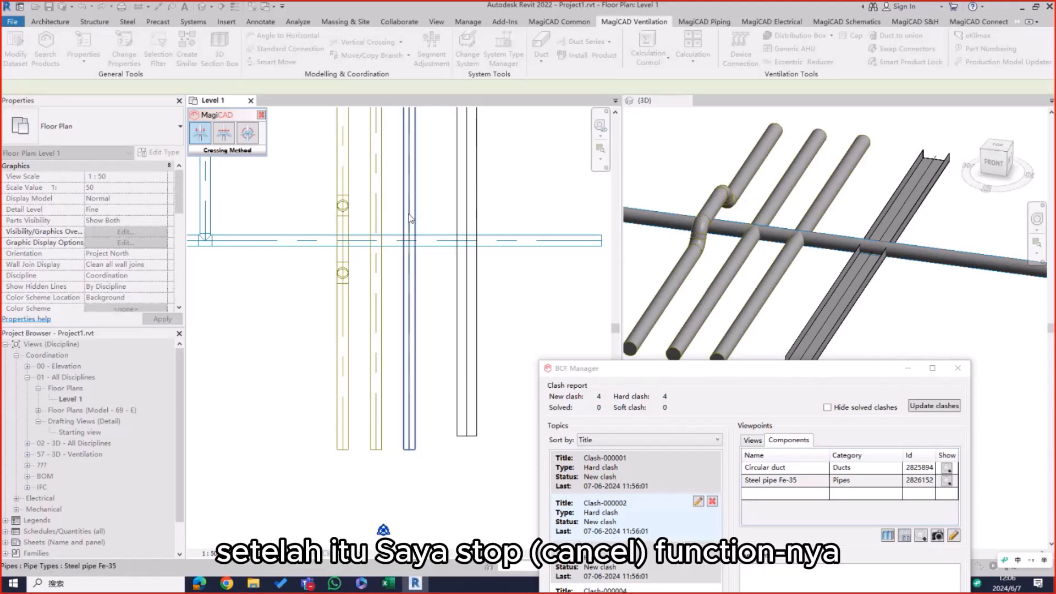
right_click(269, 173)
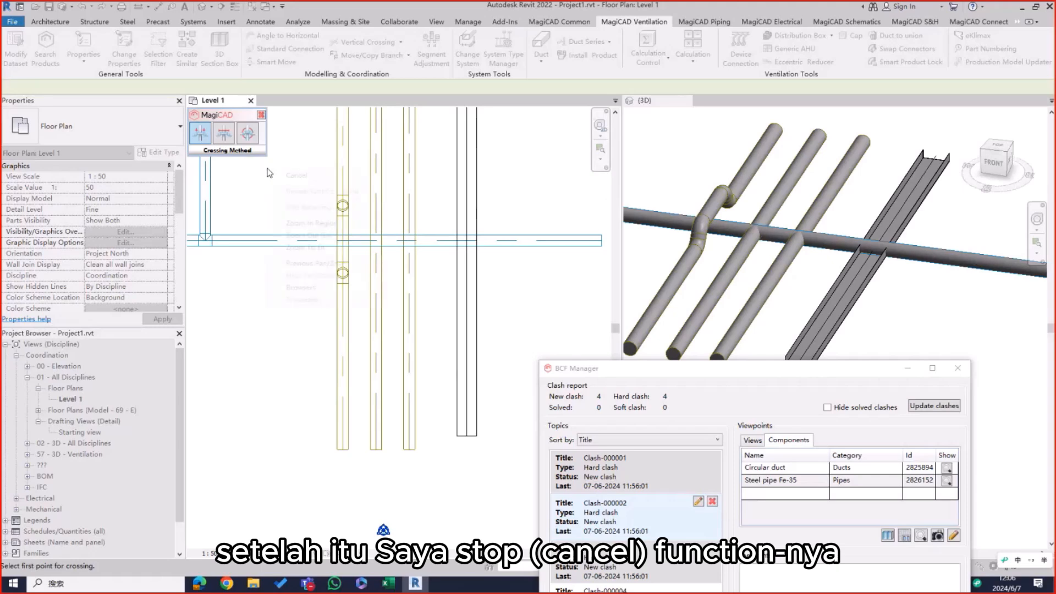
click(294, 176)
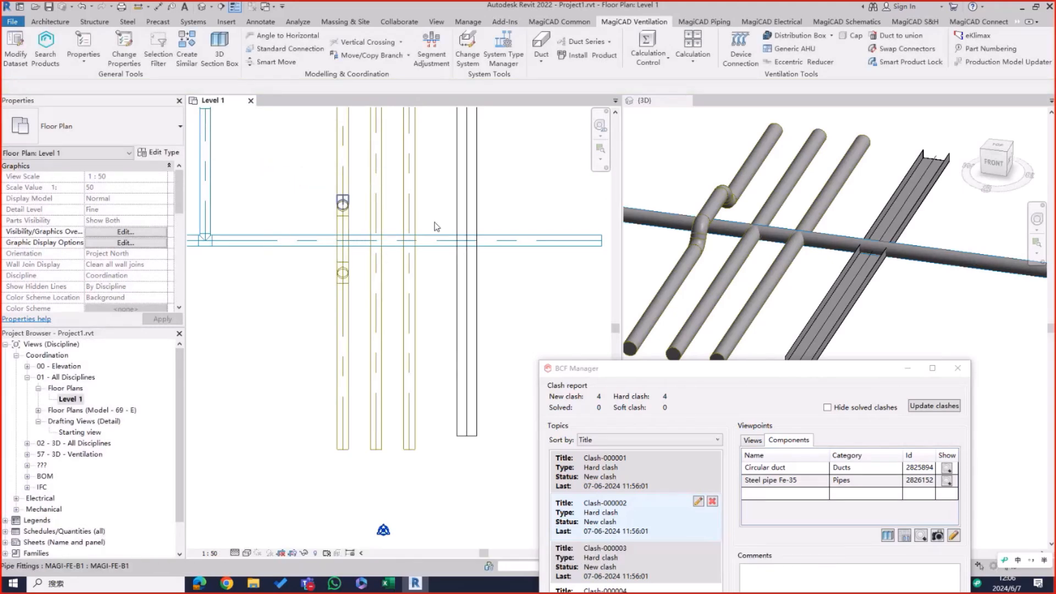
Step: Update the clashes in BCF Manager after rerouting the first pipe
click(732, 369)
drag(352, 108, 342, 94)
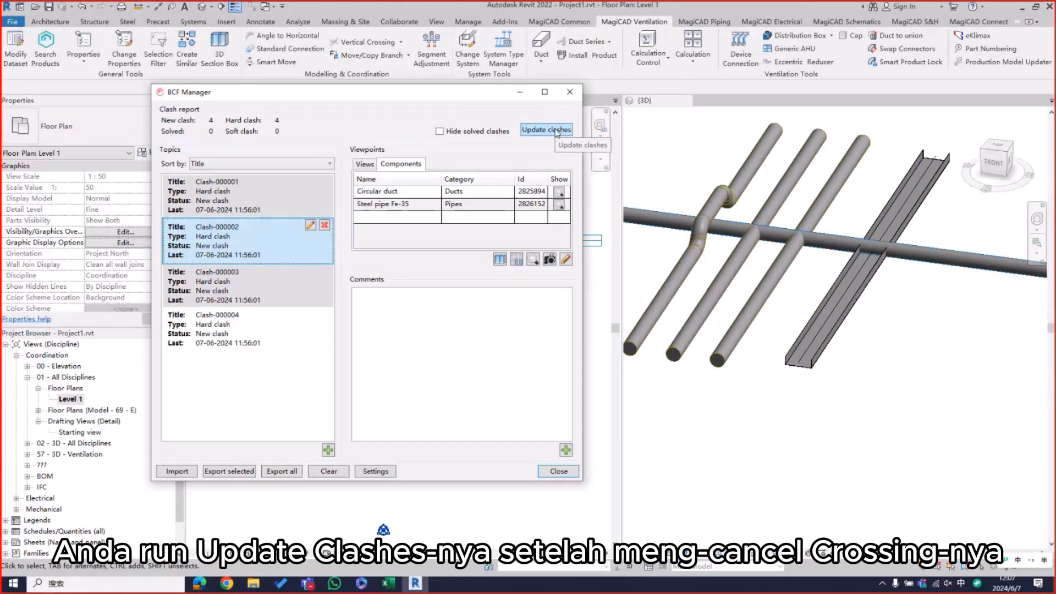
click(558, 131)
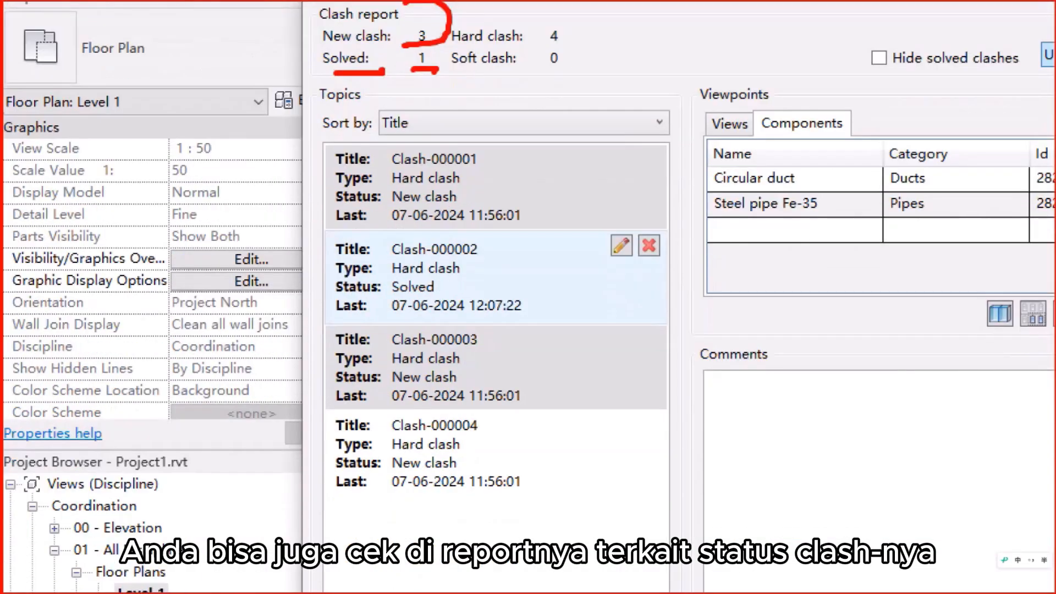
drag(397, 208, 441, 209)
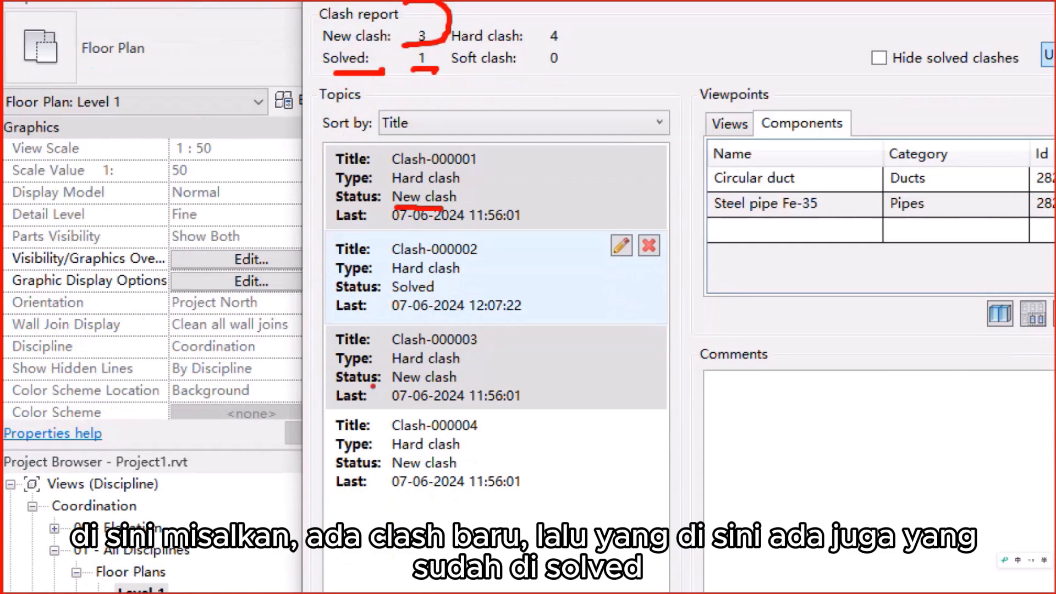
drag(388, 387, 473, 387)
mouse_move(392, 276)
mouse_down()
mouse_move(437, 292)
mouse_move(369, 274)
mouse_move(367, 284)
mouse_up()
key(Escape)
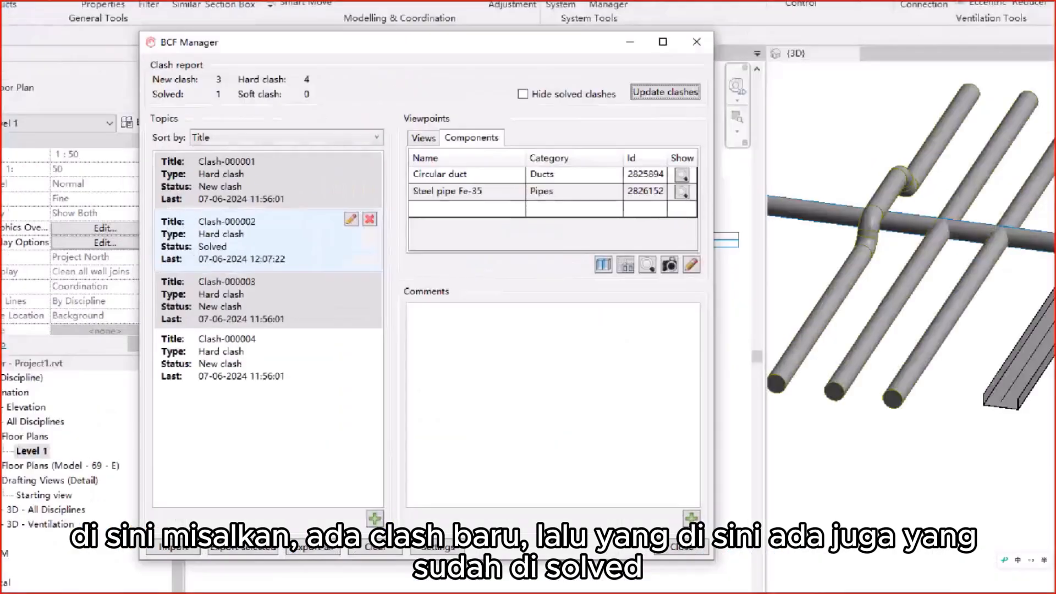
key(ctrl+1)
click(197, 253)
drag(363, 243, 395, 252)
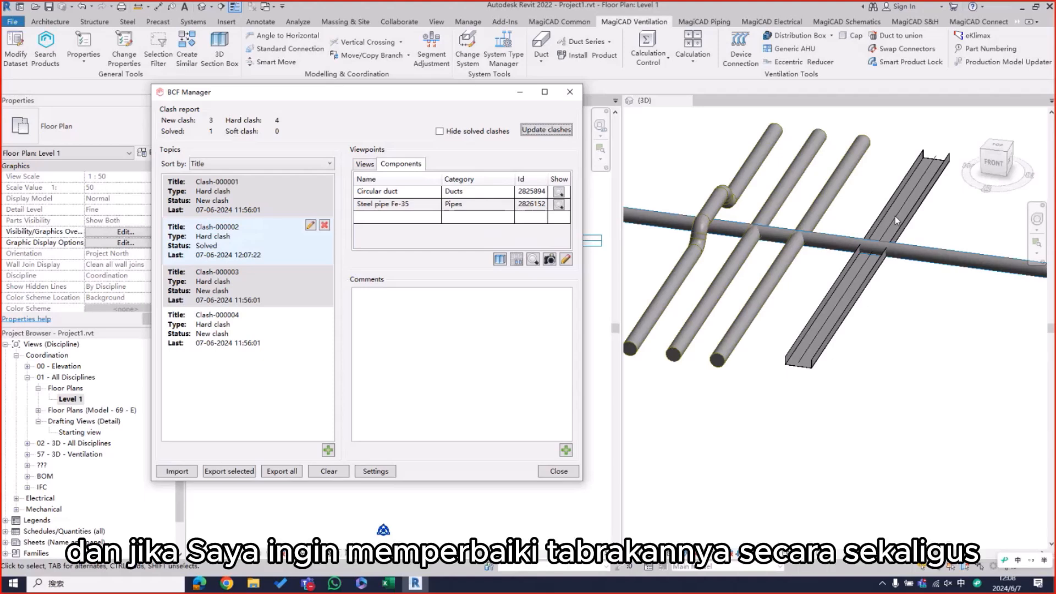
Step: Start a Multi Vertical Crossing with points on the second pipe on either side of the duct, and include the third pipe and the cable tray
click(402, 42)
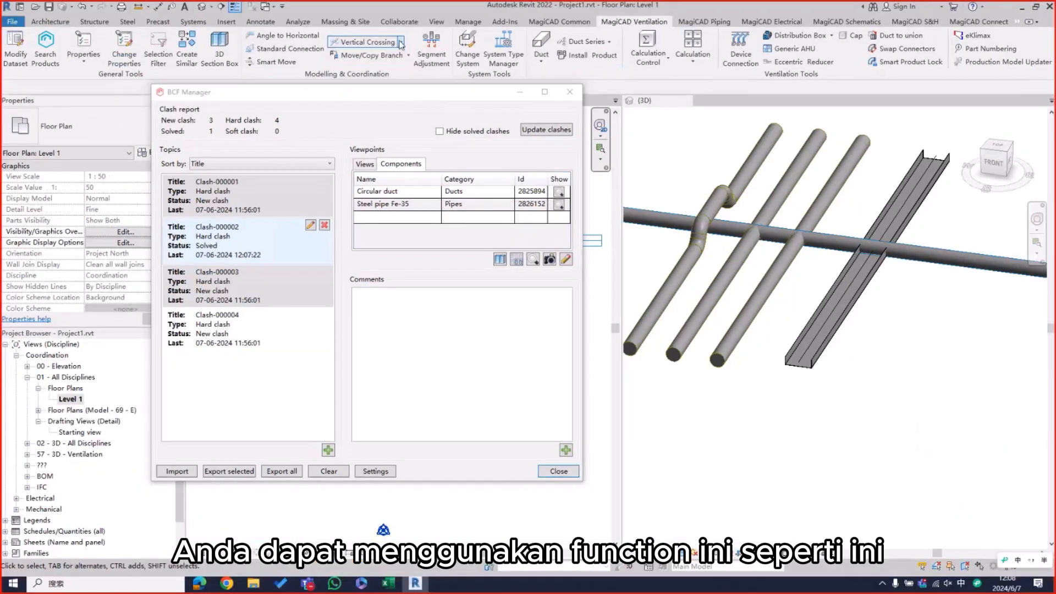
click(401, 43)
click(367, 87)
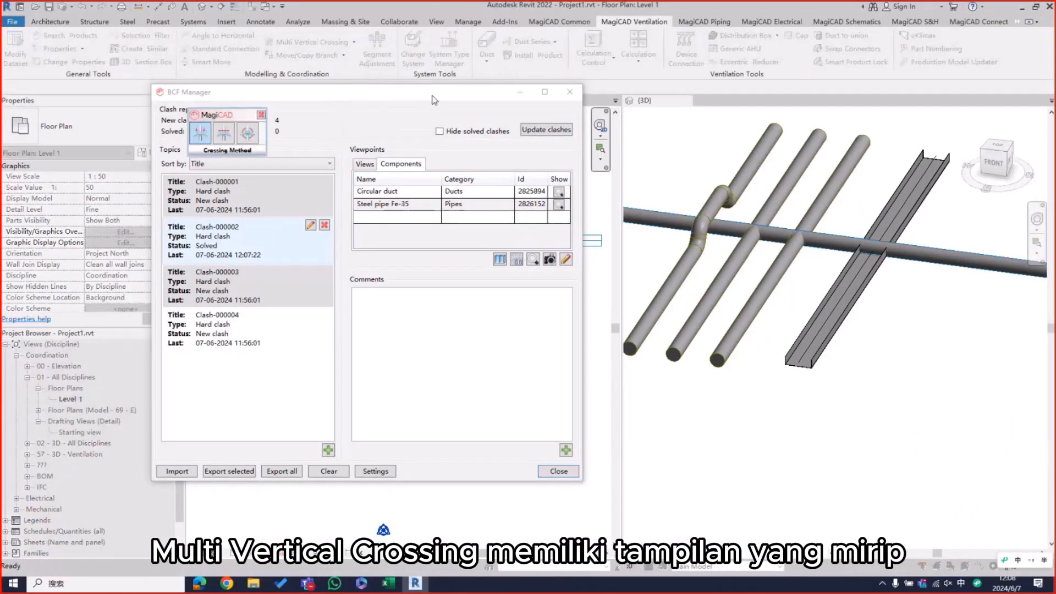
drag(366, 86, 868, 135)
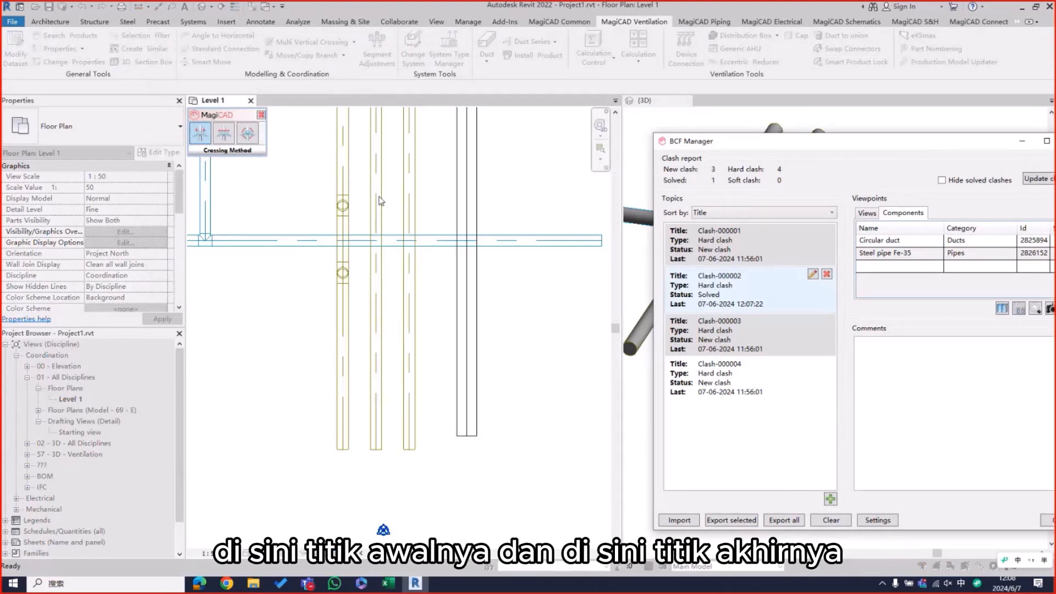
click(377, 197)
click(376, 277)
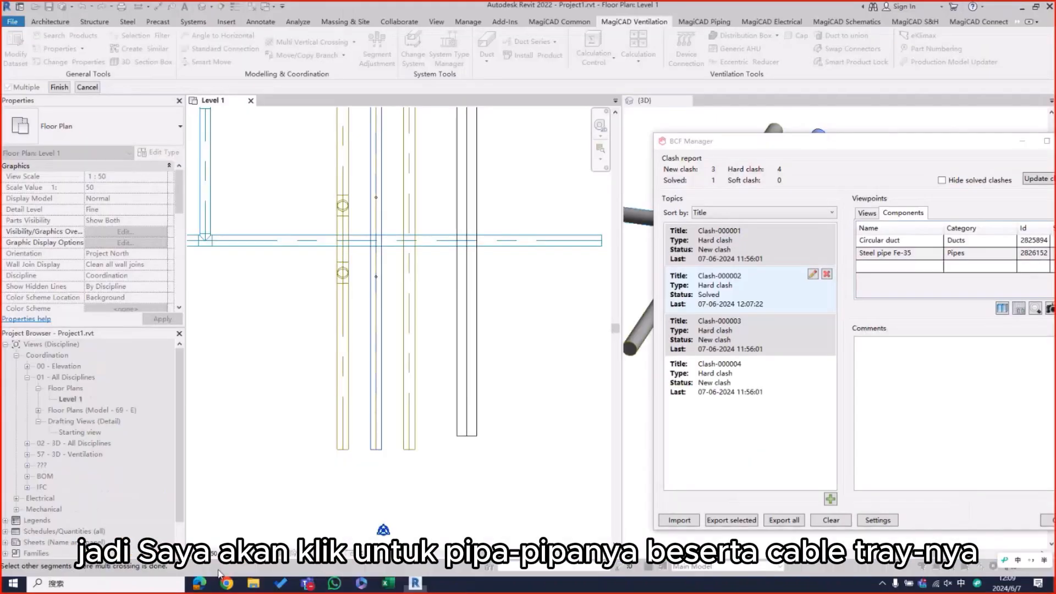
drag(550, 358, 398, 318)
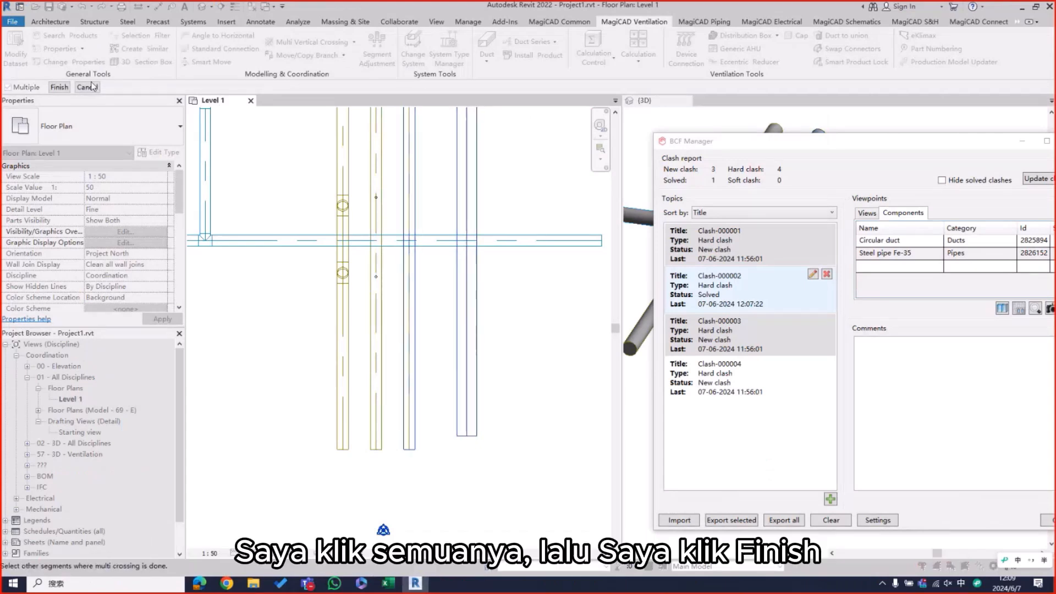
click(59, 86)
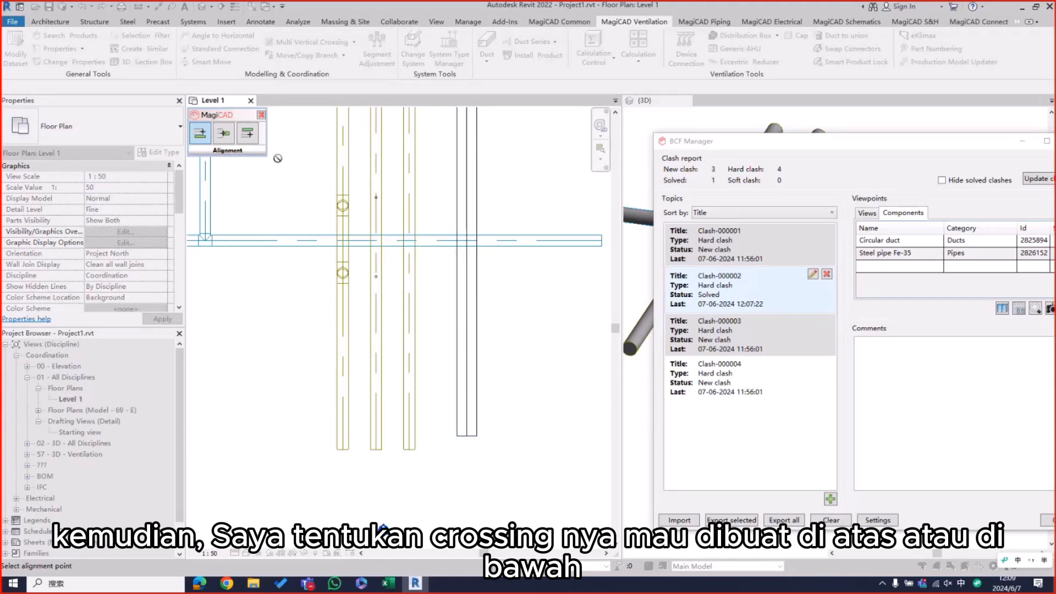
Step: Align the multi crossing below the horizontal duct as reference, check it in the preview, and accept it
click(247, 134)
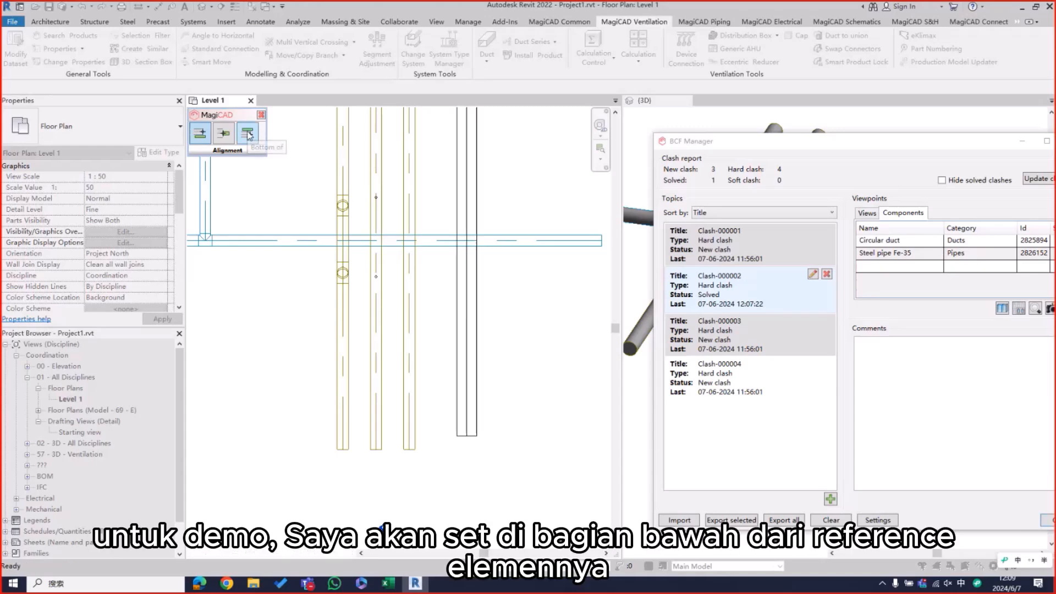
click(538, 239)
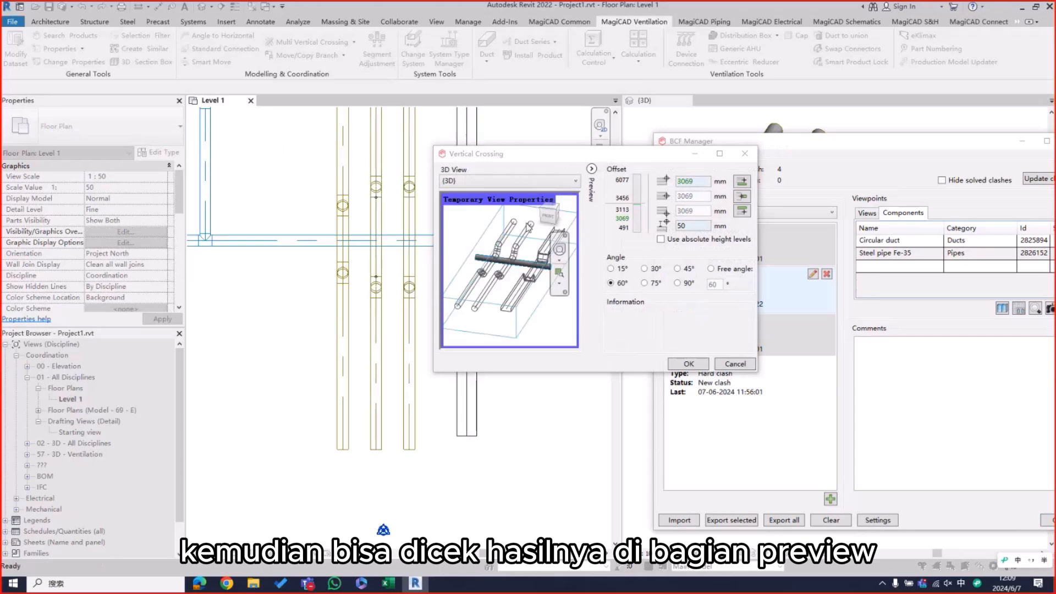
drag(510, 261, 546, 277)
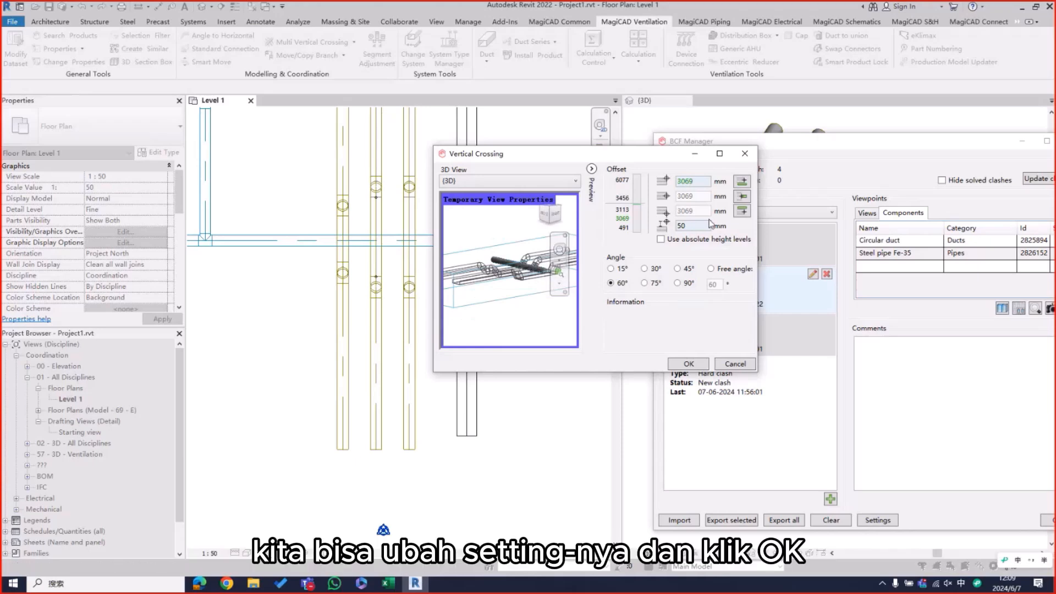
click(682, 364)
Step: End the Multi Vertical Crossing command and update the clashes in BCF Manager for the rerouted pipes and cable tray
drag(932, 149, 429, 133)
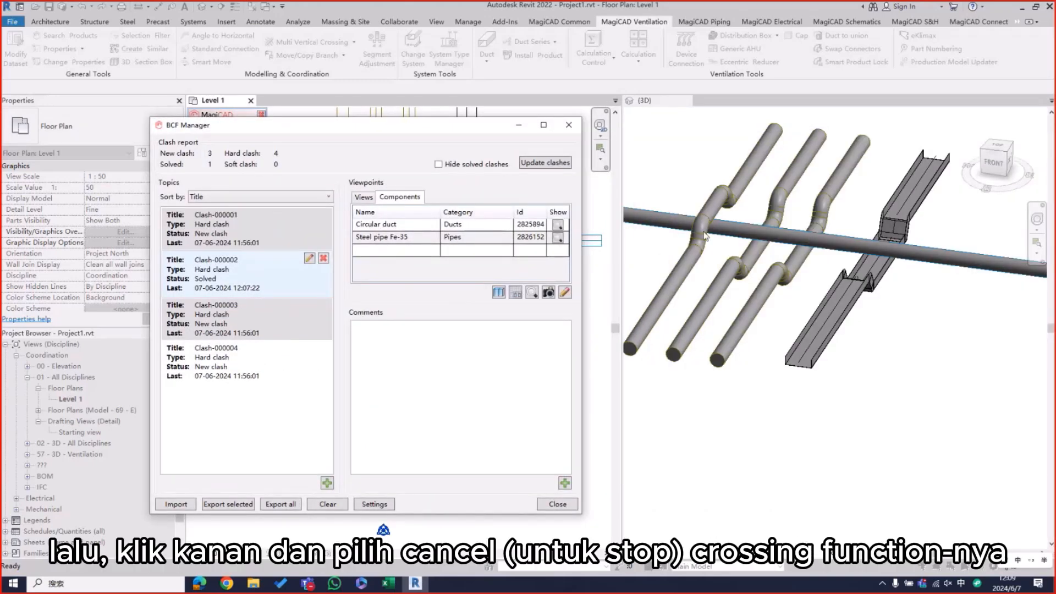
drag(472, 134, 362, 199)
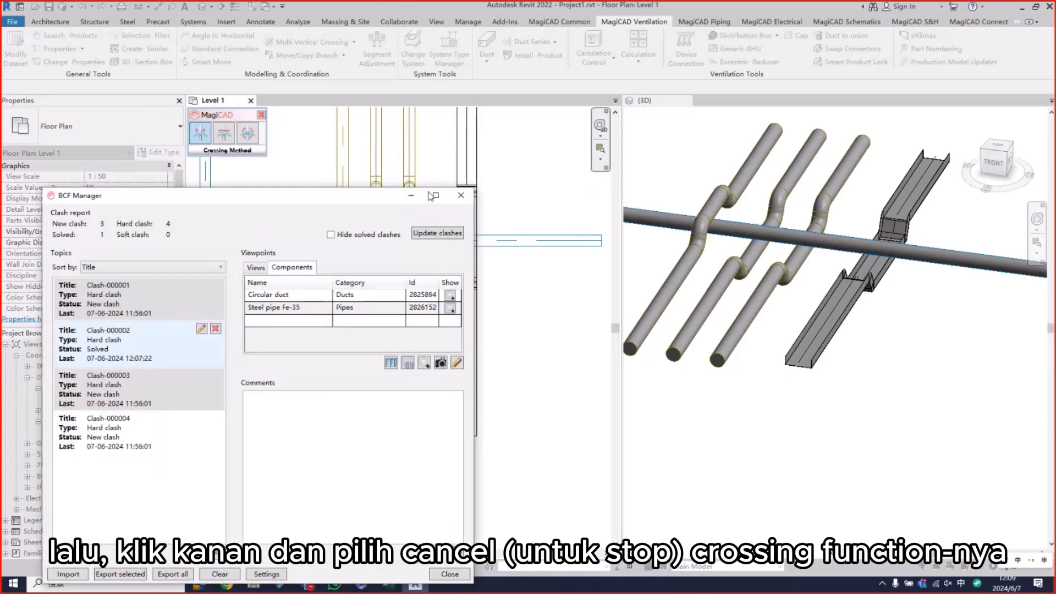
right_click(520, 148)
click(525, 156)
click(442, 229)
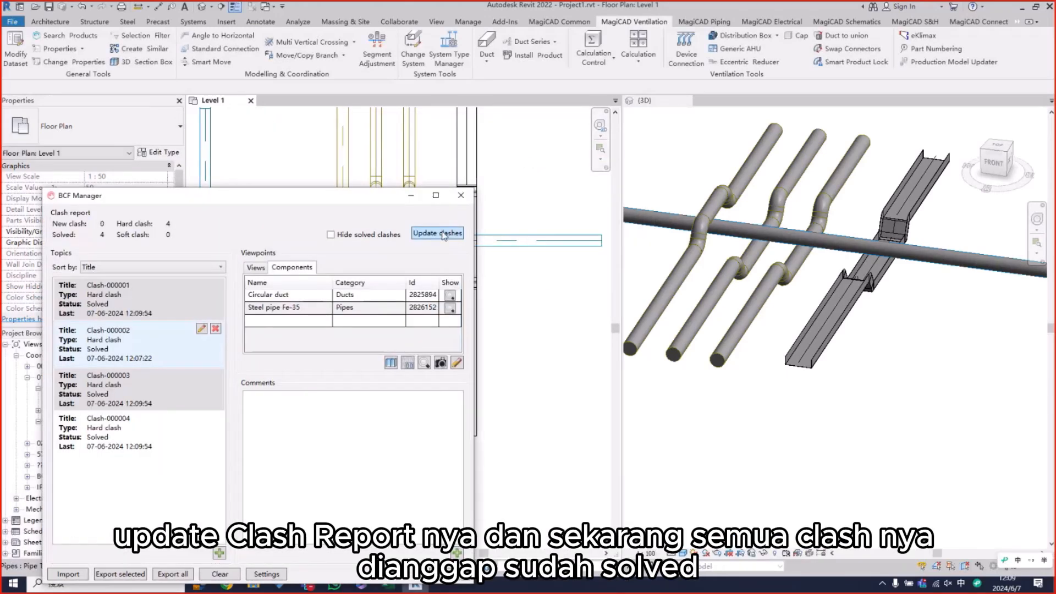